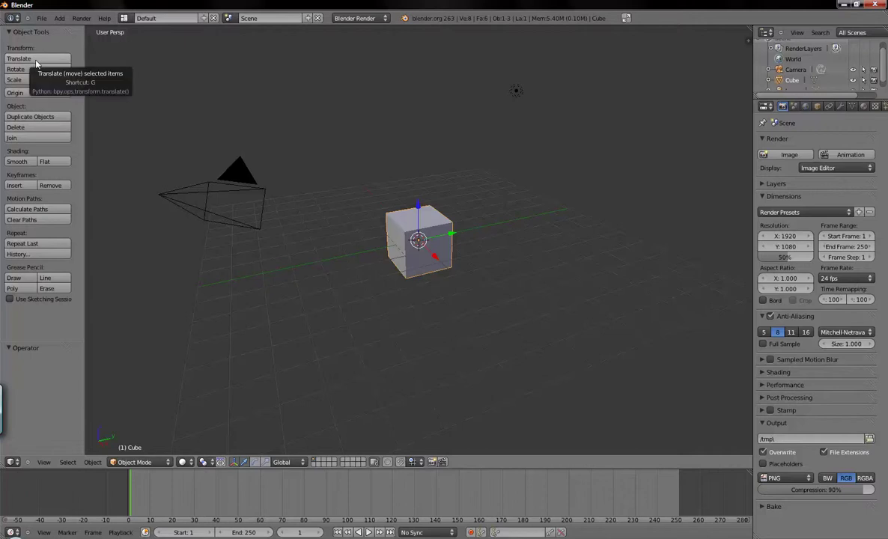
Open the 3D view's properties side panel for the cube and collapse its 3D Cursor section.
click(59, 64)
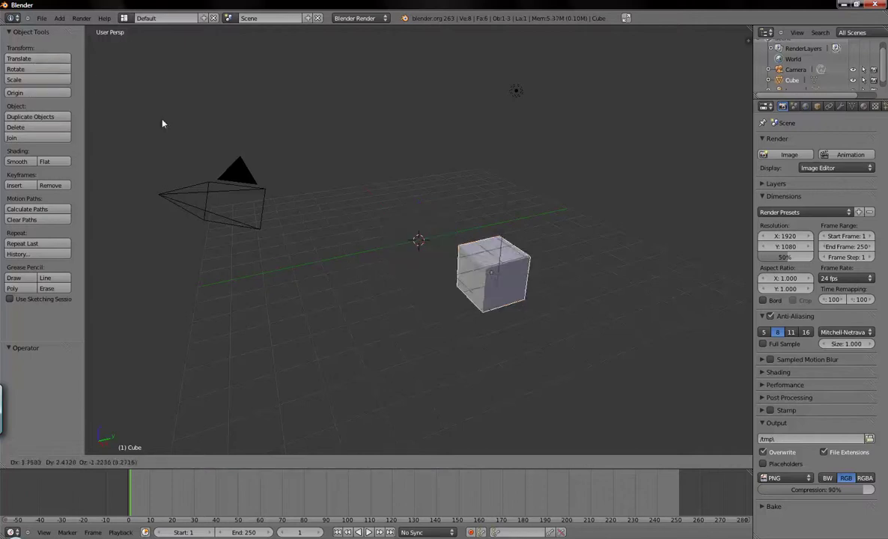
right_click(61, 69)
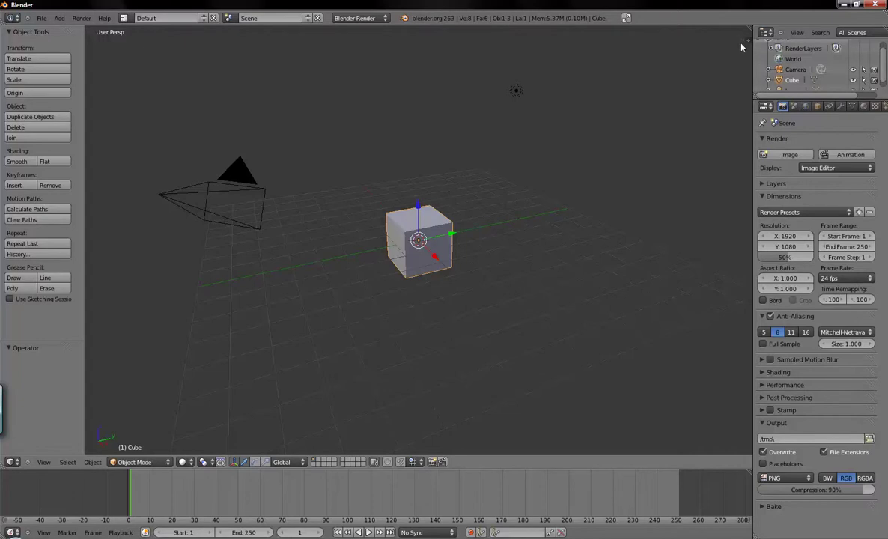
click(747, 42)
scroll(702, 182, up, 3)
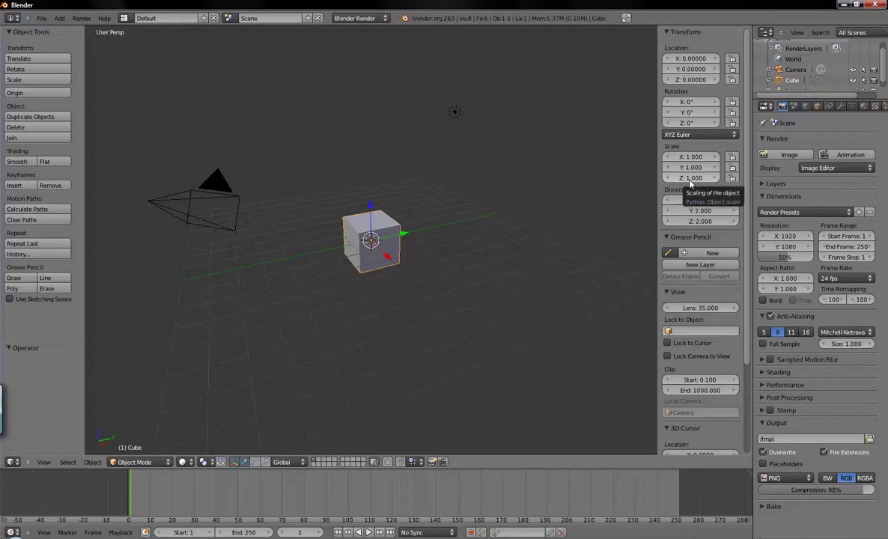
scroll(695, 240, down, 5)
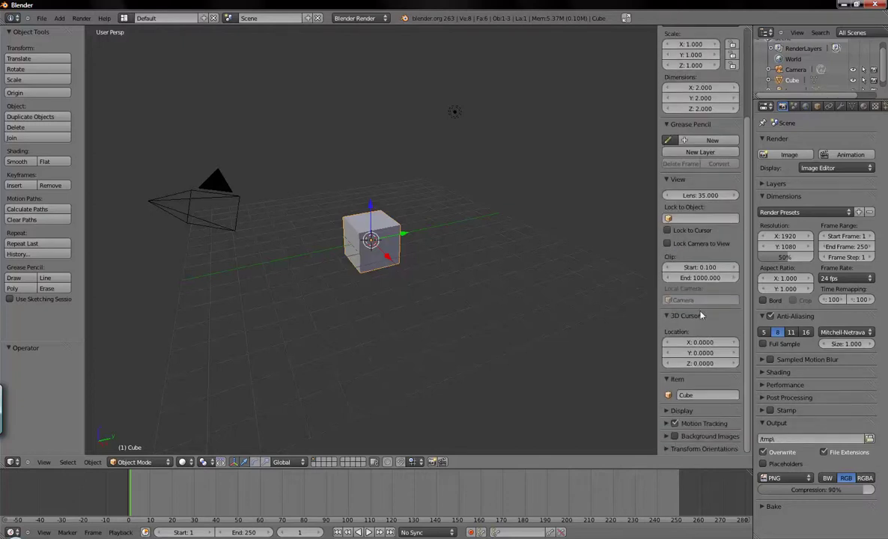
click(673, 315)
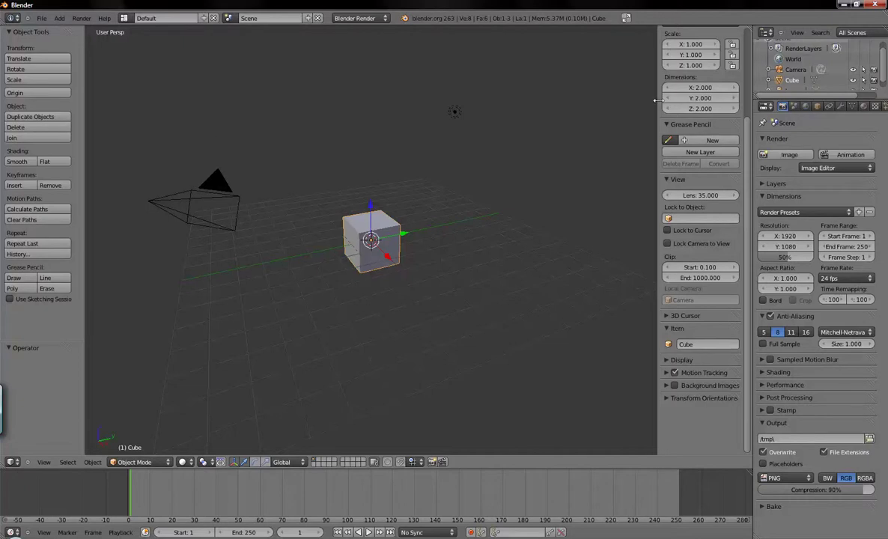
Toggle the properties panel and tool shelf off and back on, then pan the cube to centre.
key(n)
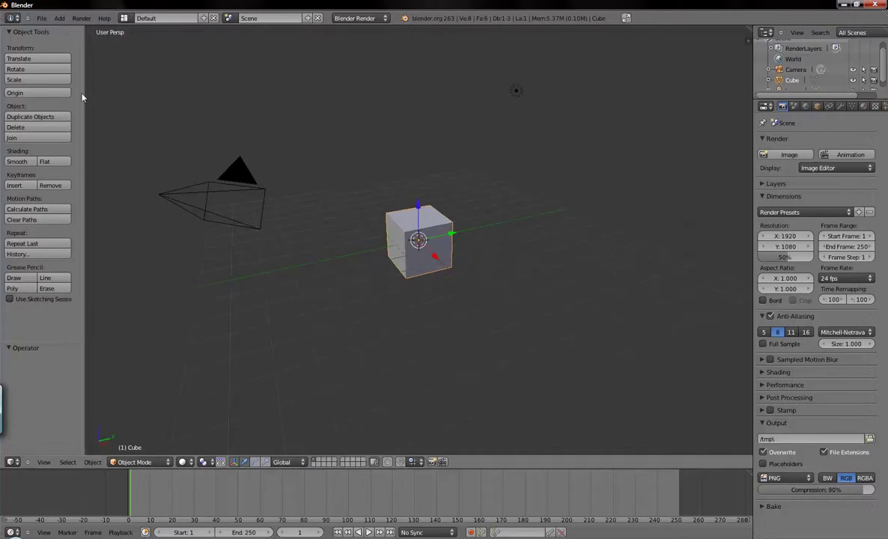
drag(84, 101, 3, 113)
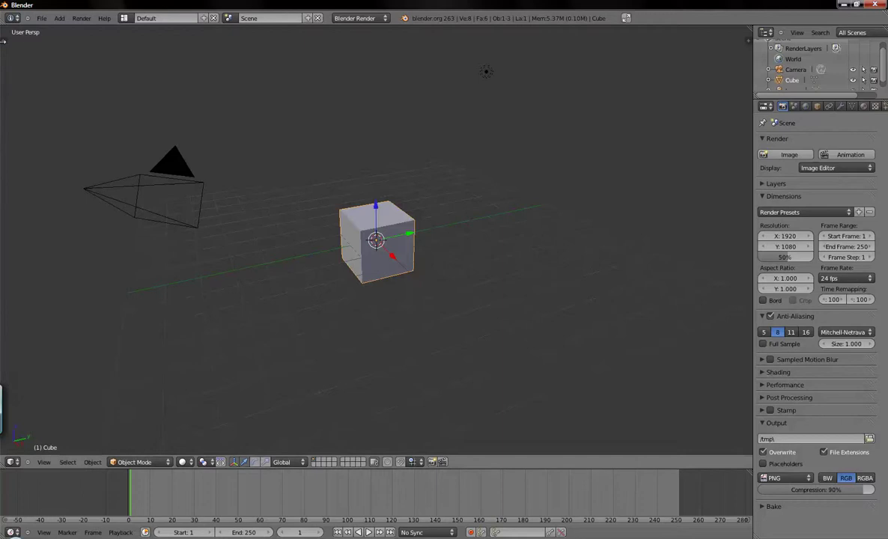
drag(4, 42, 83, 97)
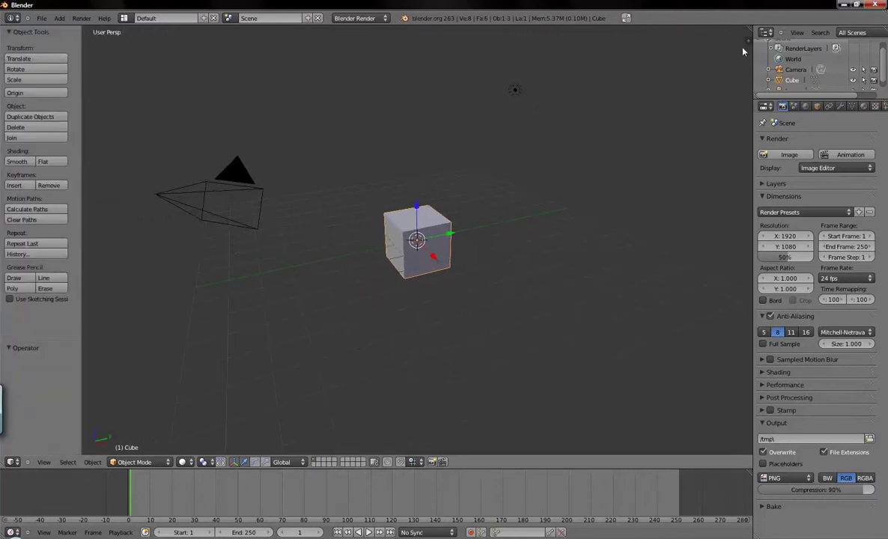
drag(746, 42, 663, 49)
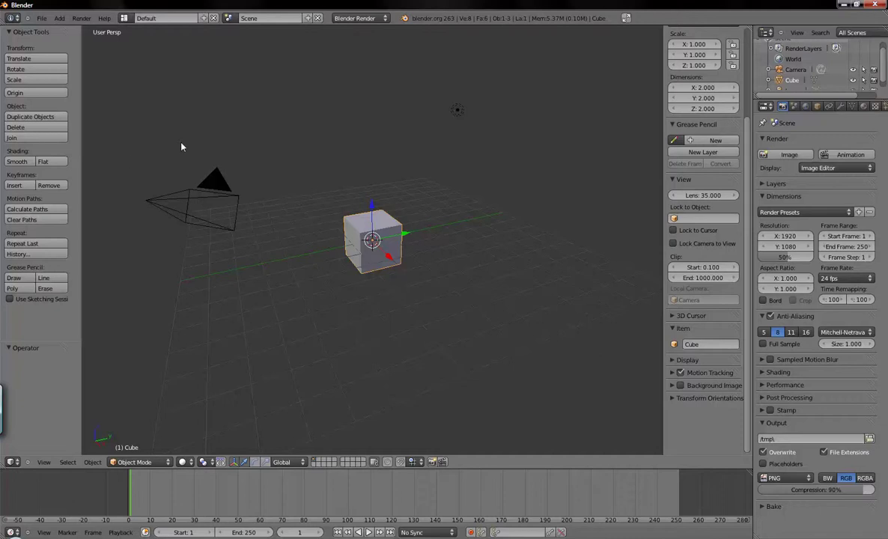
key(t)
key(t)
key(t)
key(t)
scroll(617, 183, up, 5)
scroll(677, 183, up, 4)
scroll(396, 230, down, 1)
shift+middle_drag(275, 289, 483, 276)
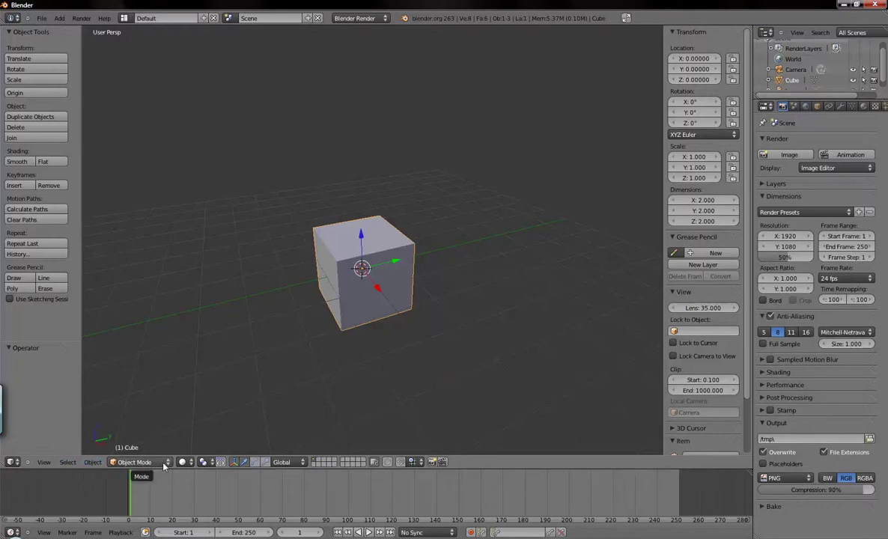
Switch the cube into Edit Mode, then Sculpt Mode, then back to Object Mode, browsing each mode's menus.
click(97, 462)
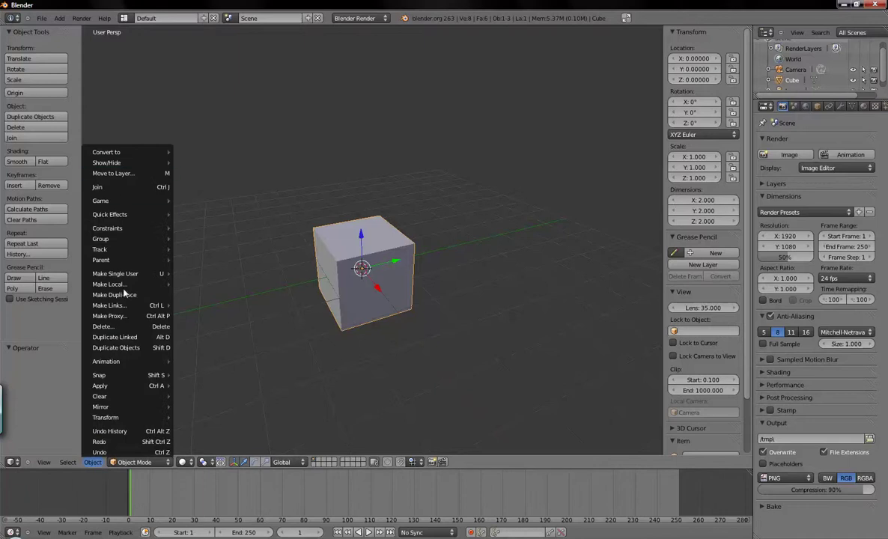
mouse_move(111, 413)
click(134, 462)
click(132, 441)
click(89, 462)
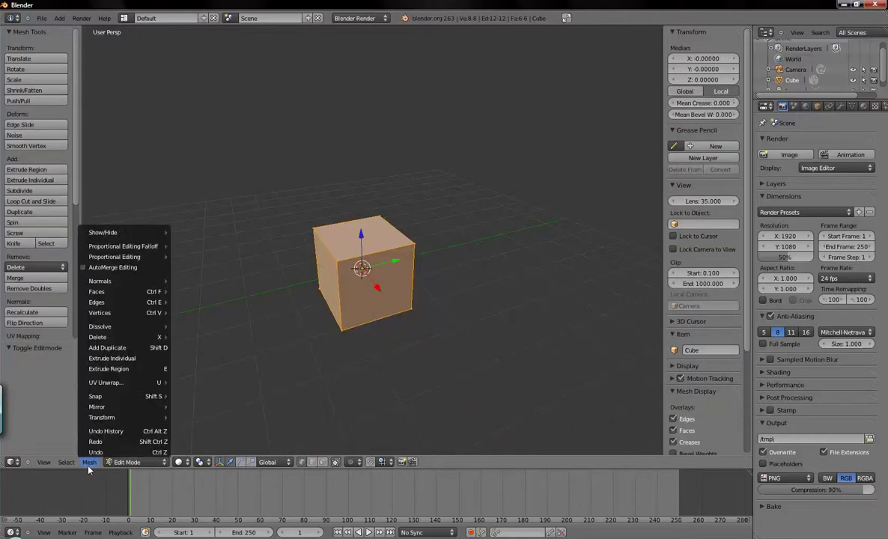
click(135, 463)
click(135, 462)
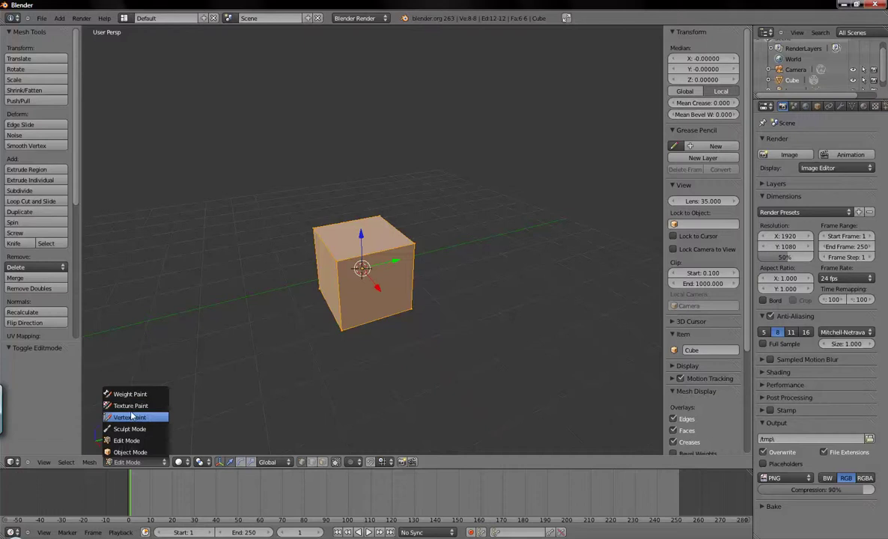
click(122, 428)
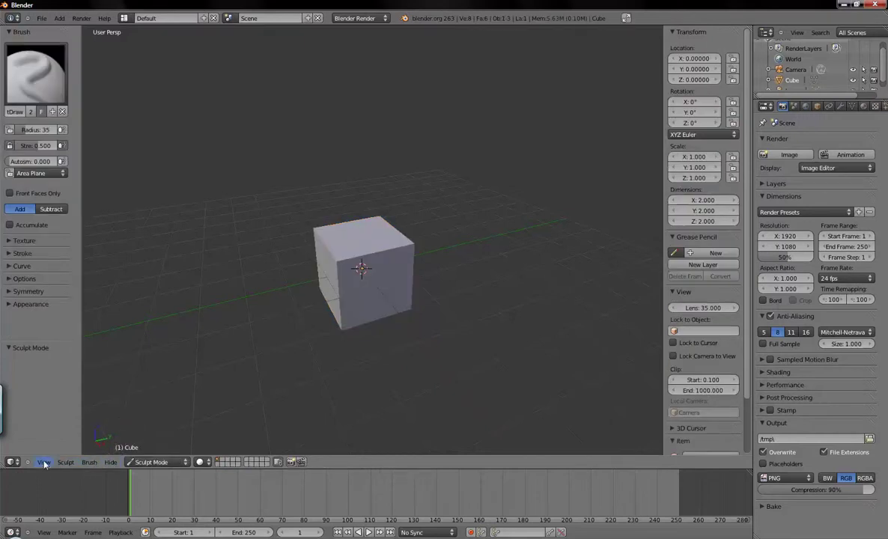
click(89, 462)
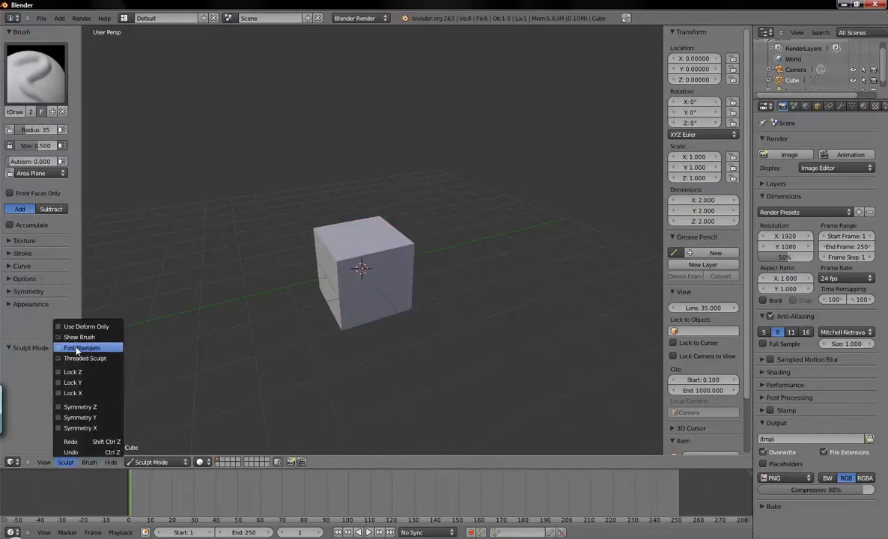
click(142, 462)
click(144, 452)
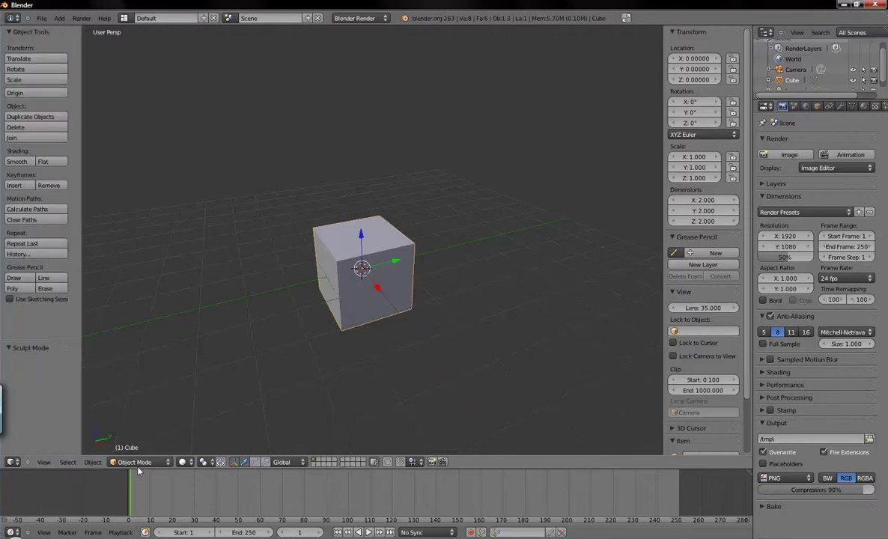
Set viewport shading to Bounding Box and the pivot point to Individual Origins.
click(182, 462)
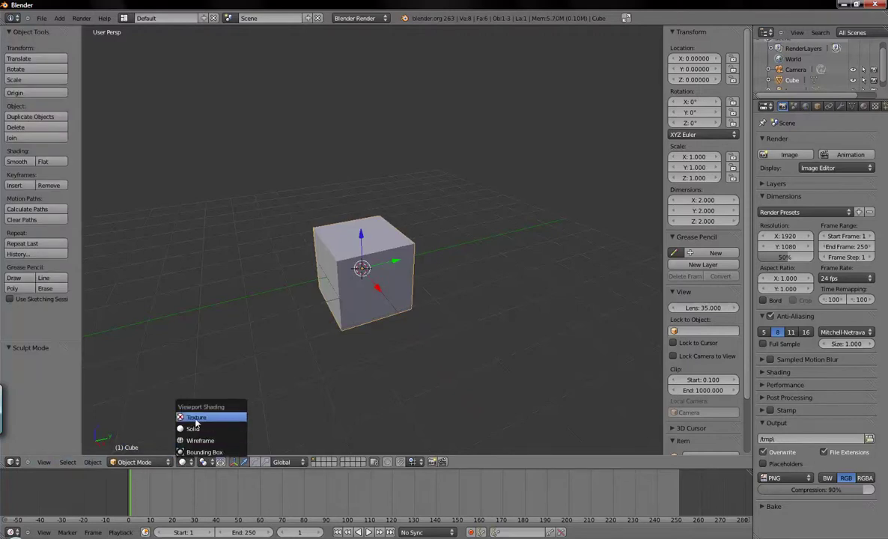
click(196, 452)
click(202, 462)
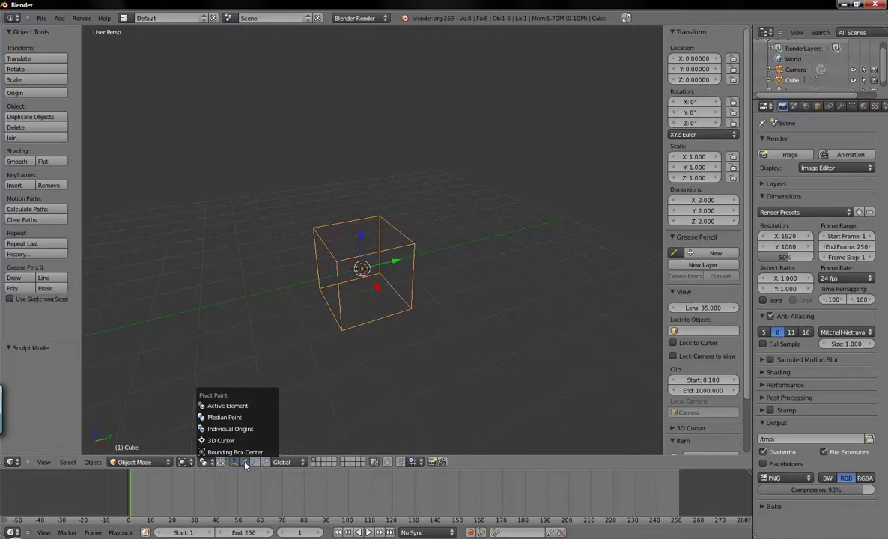
click(245, 429)
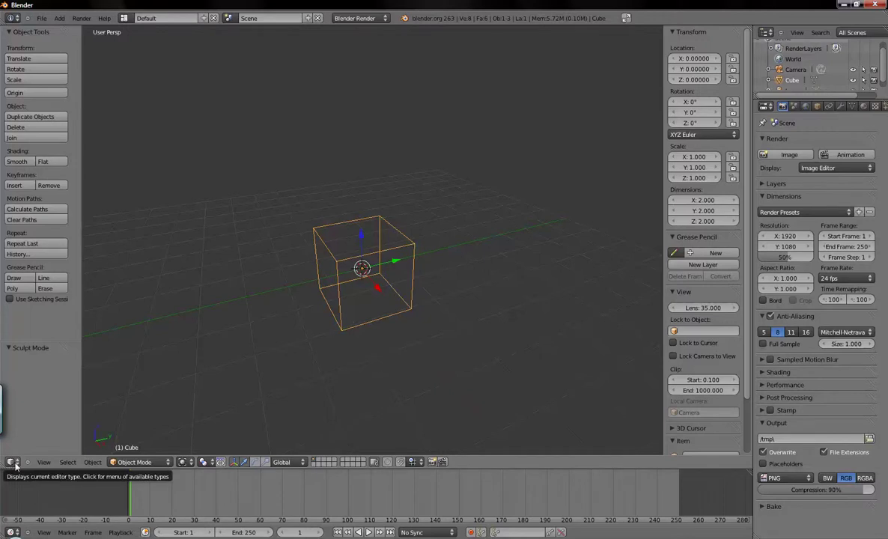
click(13, 462)
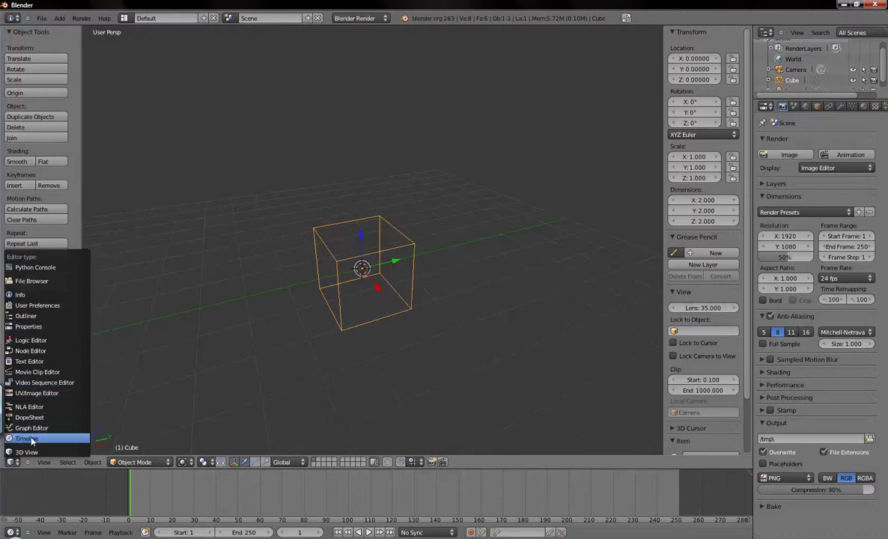
click(30, 408)
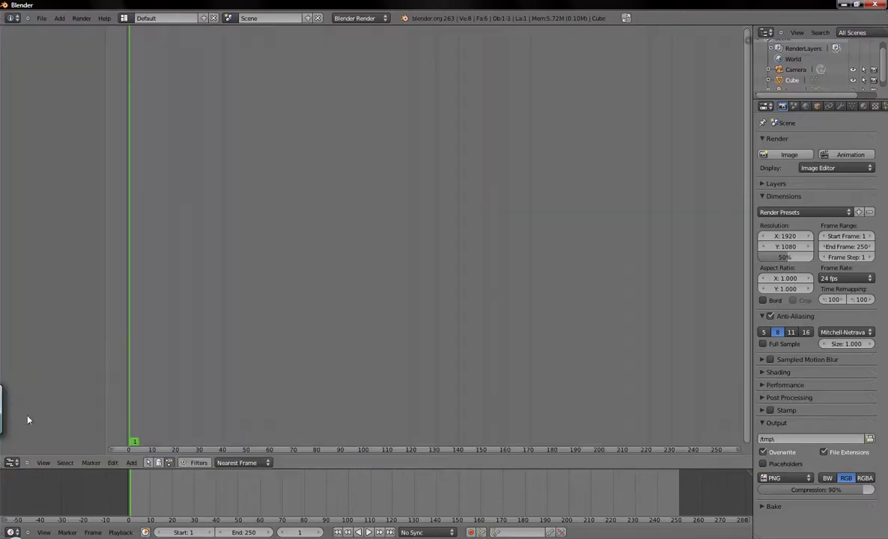
click(10, 462)
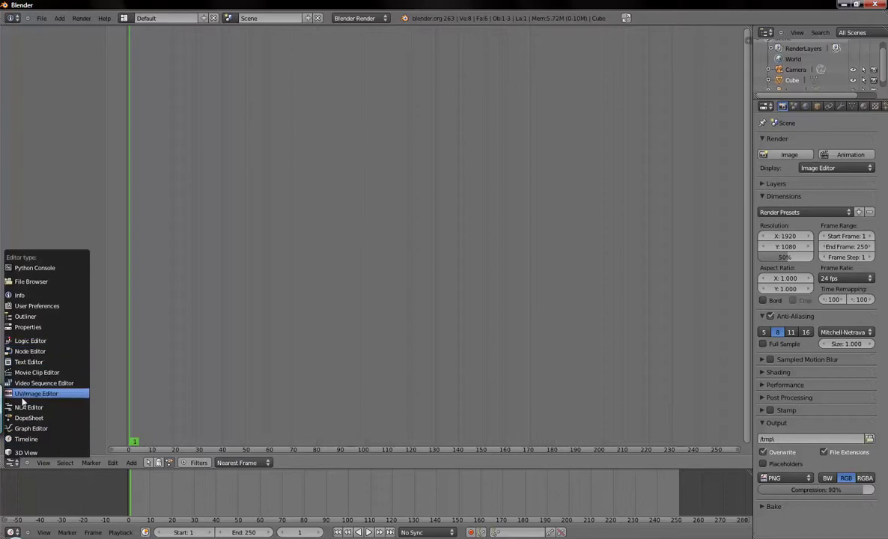
click(26, 393)
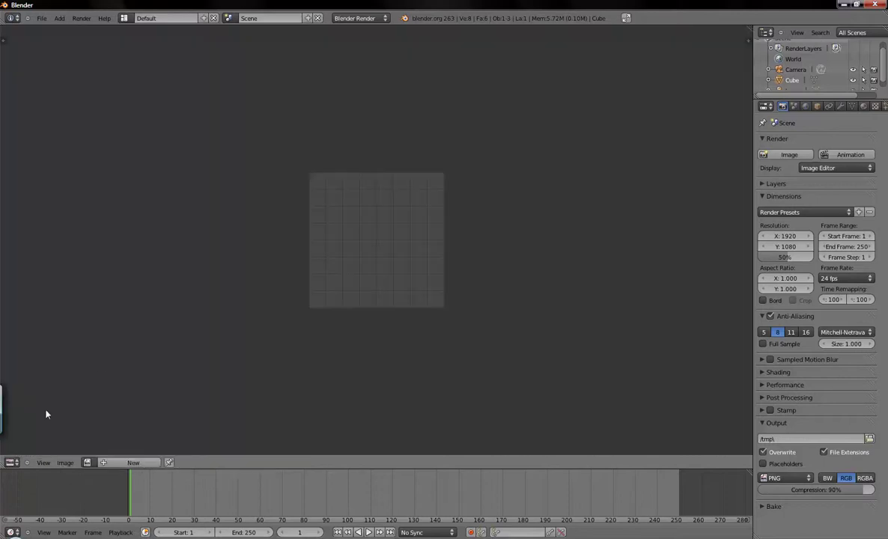
click(11, 462)
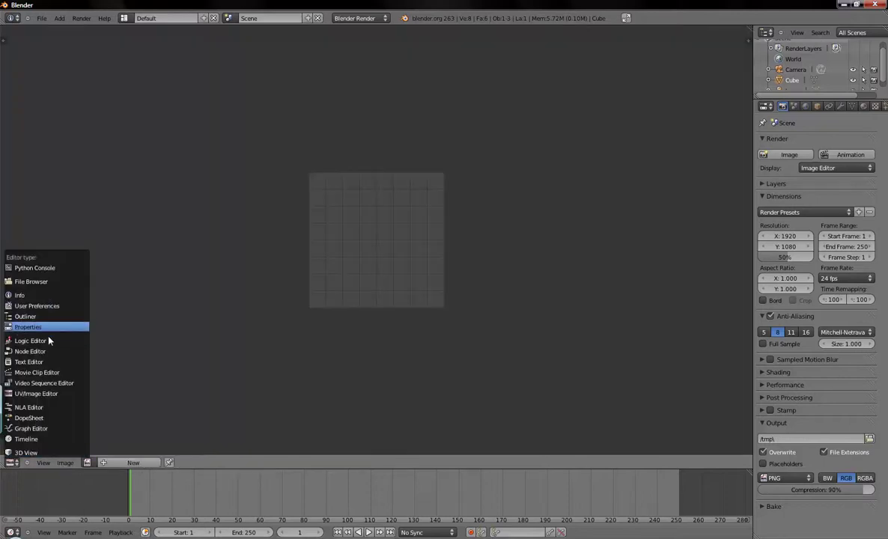
click(25, 439)
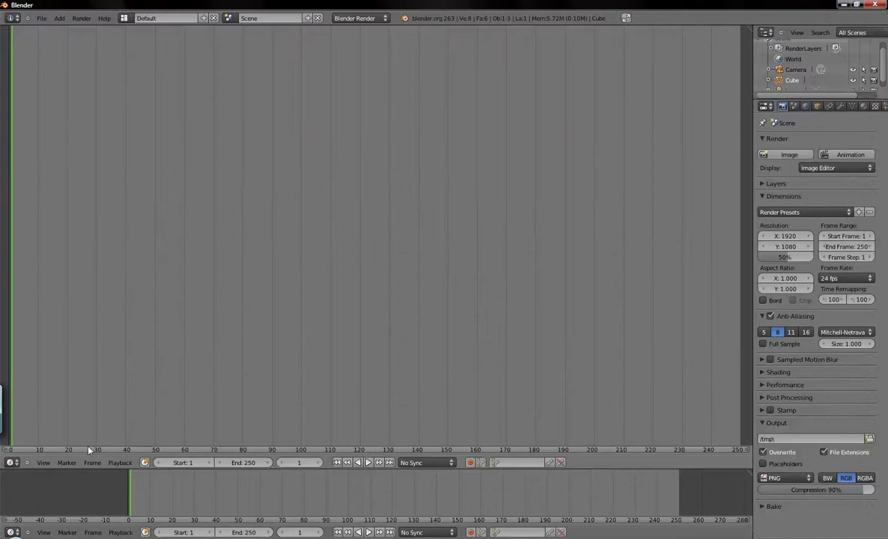
click(12, 462)
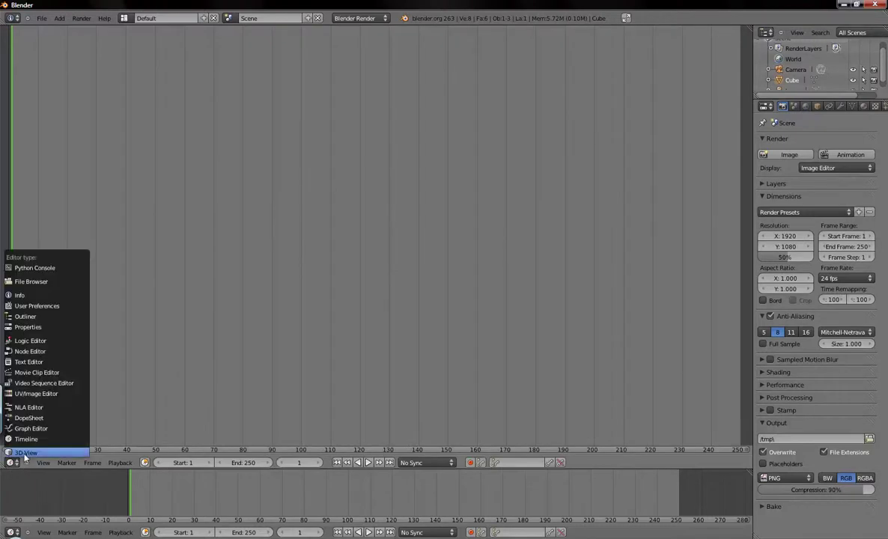
click(25, 453)
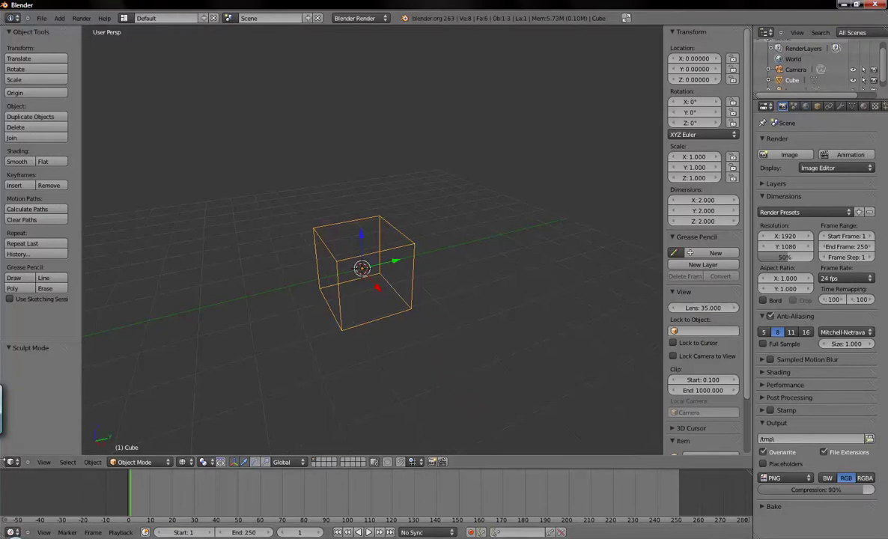
Turn the upper area into a Timeline, then back into the 3D View.
click(12, 461)
click(23, 420)
click(12, 461)
click(17, 453)
Enlarge the outliner to expand the Camera and Lamp entries and select objects, then shrink it again.
drag(823, 98, 820, 158)
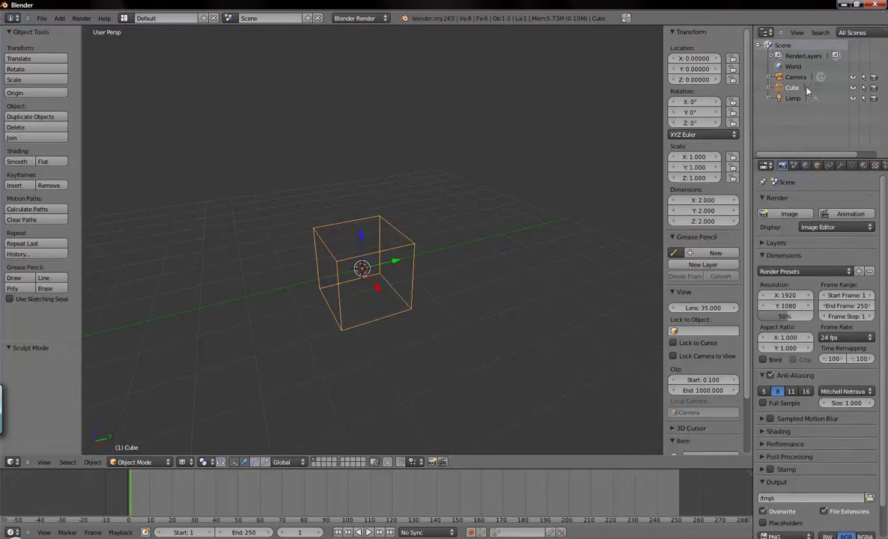
click(769, 77)
click(768, 77)
click(769, 98)
click(792, 98)
click(791, 88)
click(790, 78)
scroll(524, 157, down, 3)
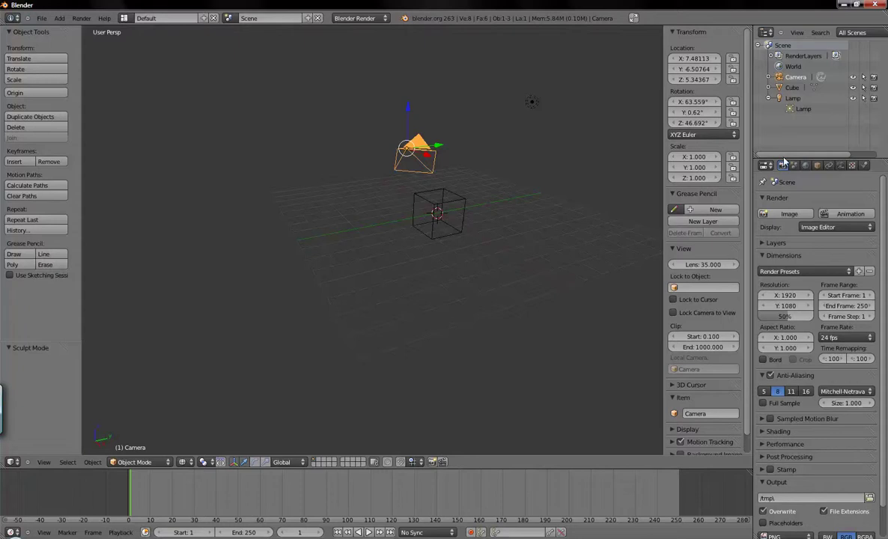
drag(782, 161, 787, 123)
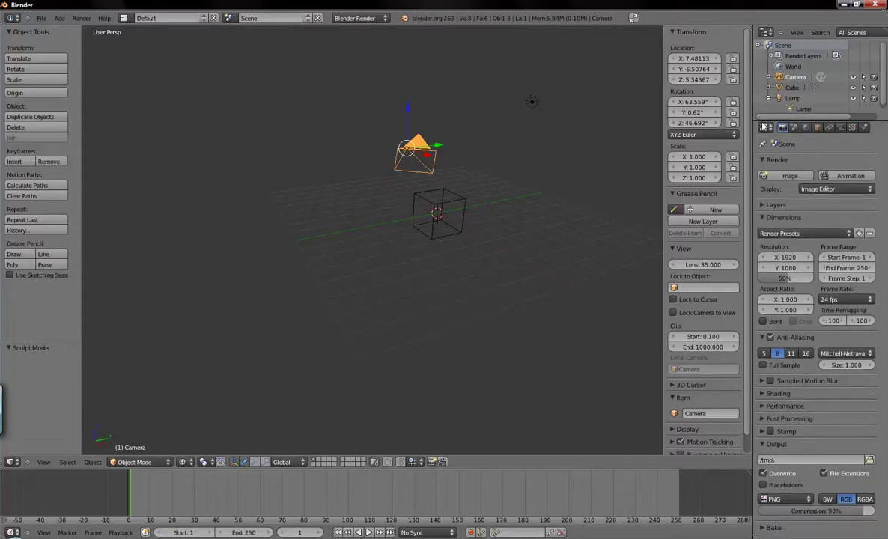
click(764, 127)
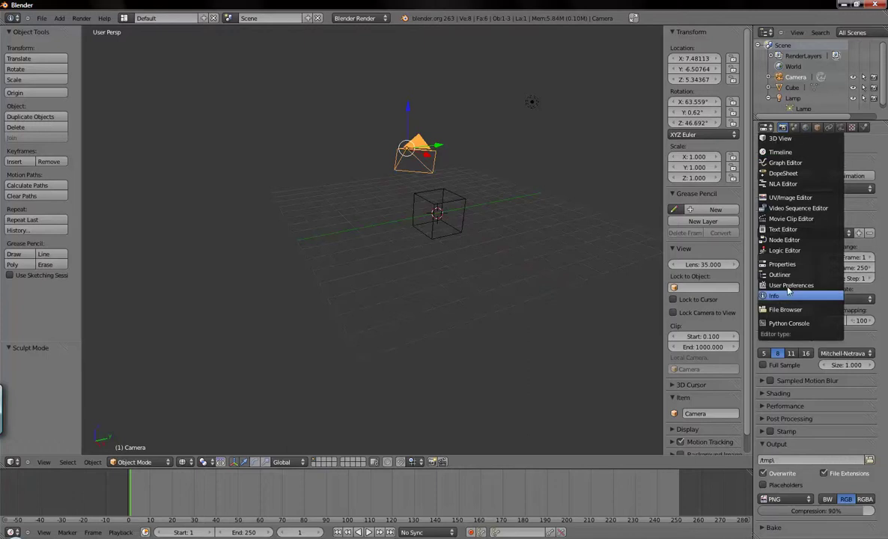
click(775, 267)
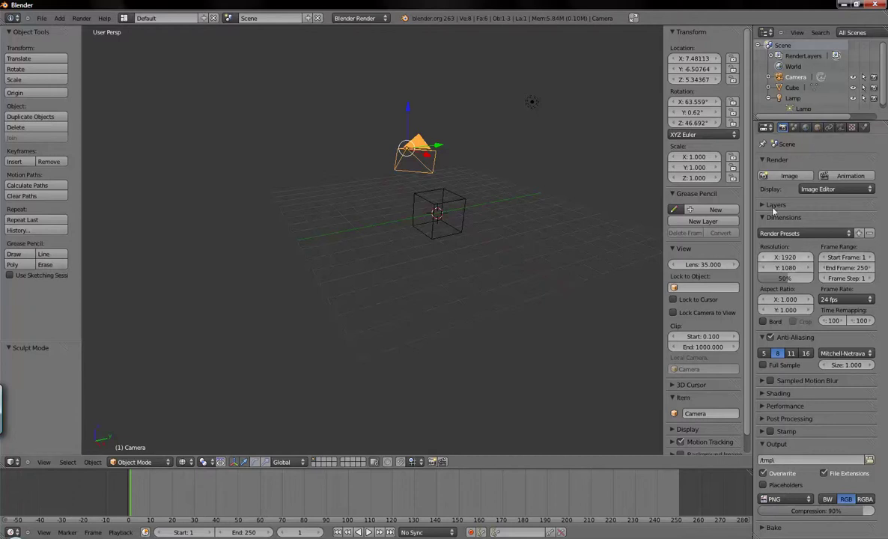
Widen the Properties column, heighten the outliner and make the timeline slightly taller.
drag(750, 91, 719, 125)
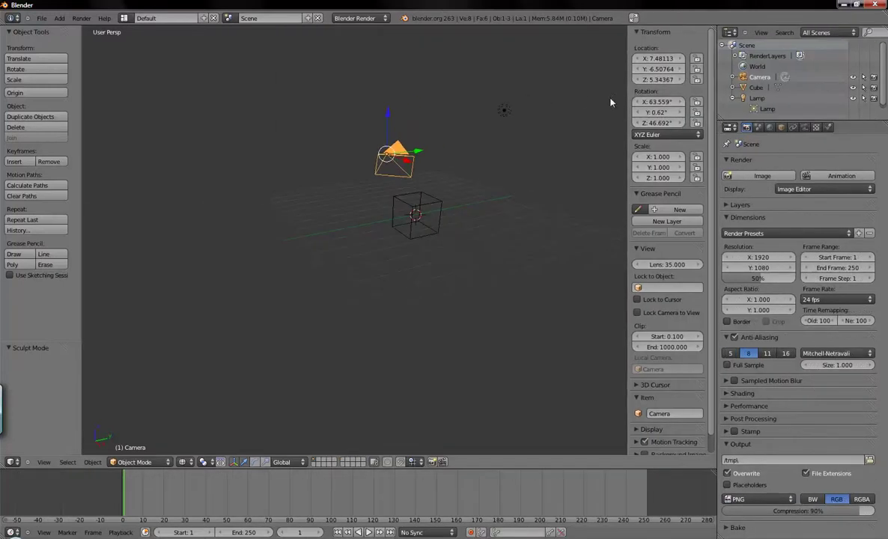
drag(797, 120, 797, 147)
drag(97, 469, 169, 330)
drag(172, 372, 149, 480)
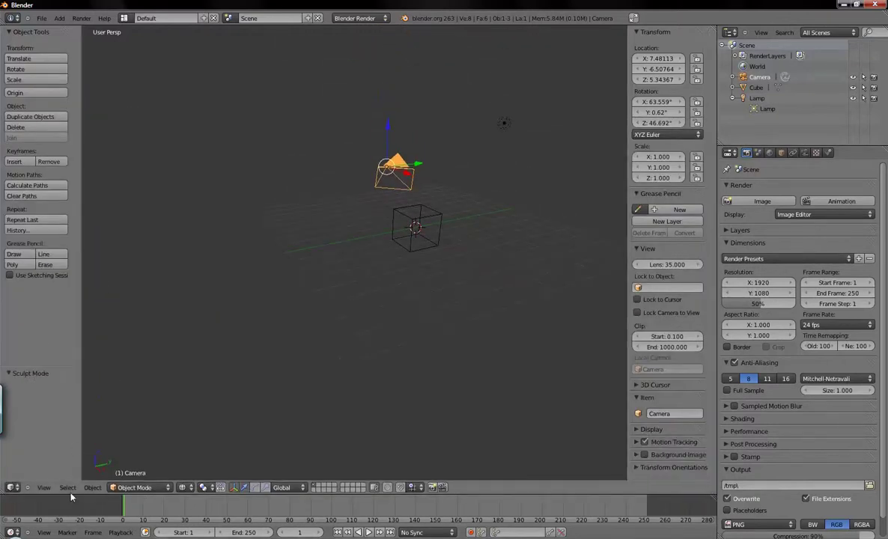
drag(71, 481, 112, 447)
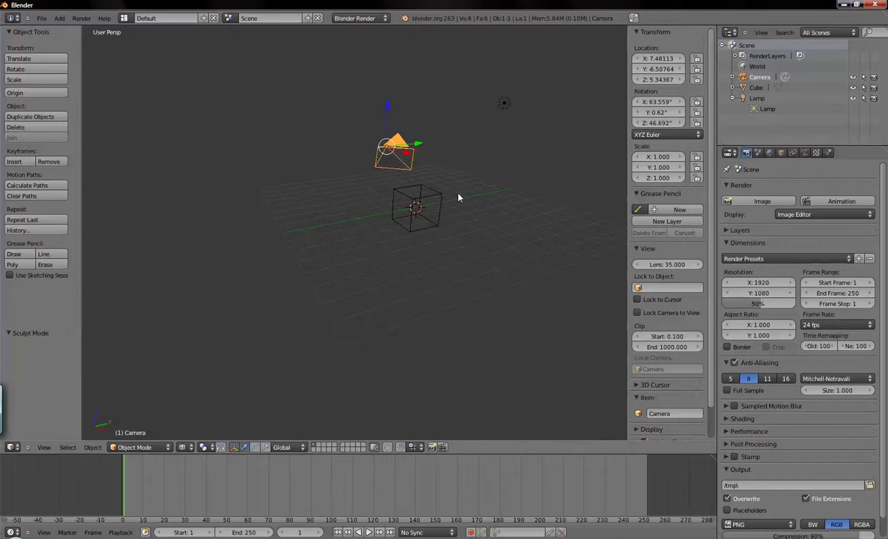
middle_drag(486, 198, 410, 217)
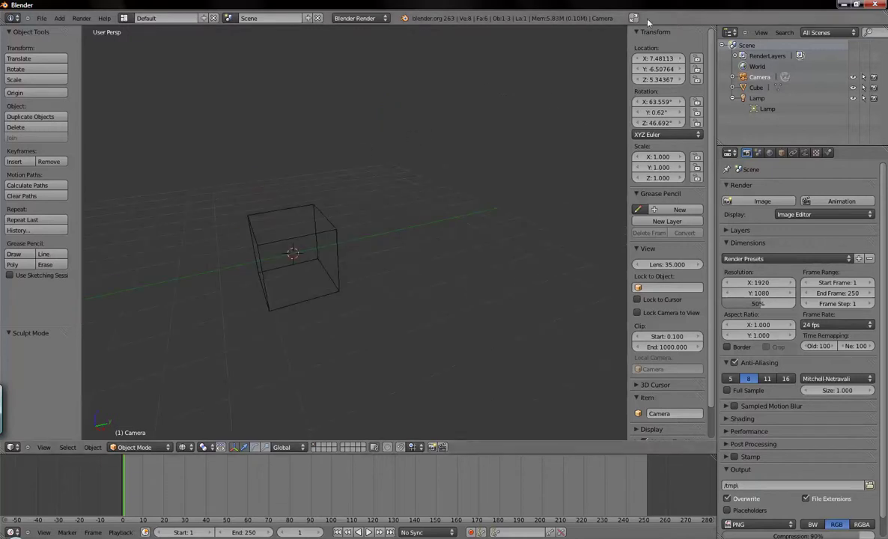
Hide the side panel and split the 3D view into four panes.
key(n)
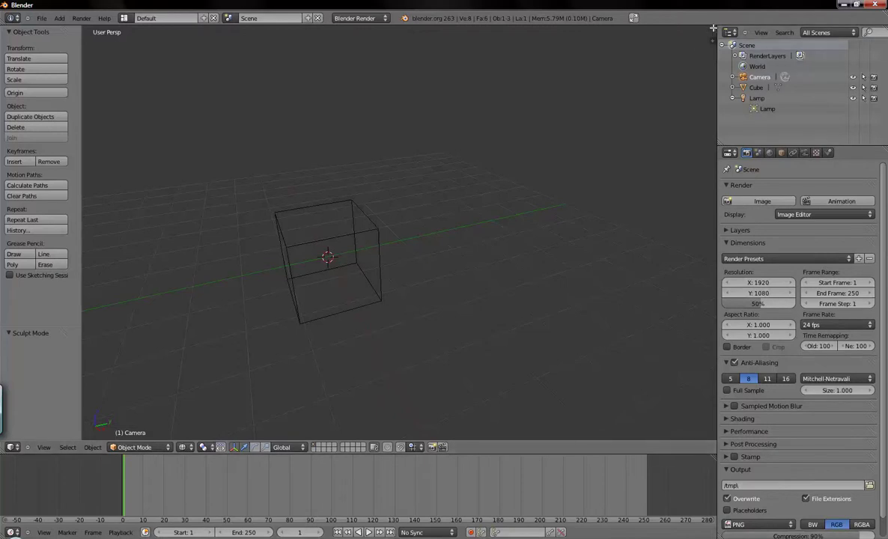
drag(713, 27, 438, 60)
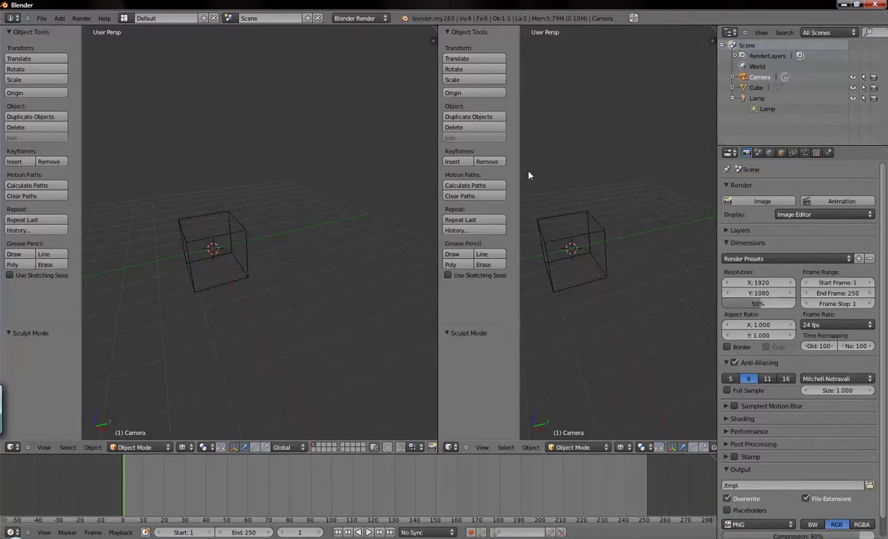
drag(516, 182, 441, 184)
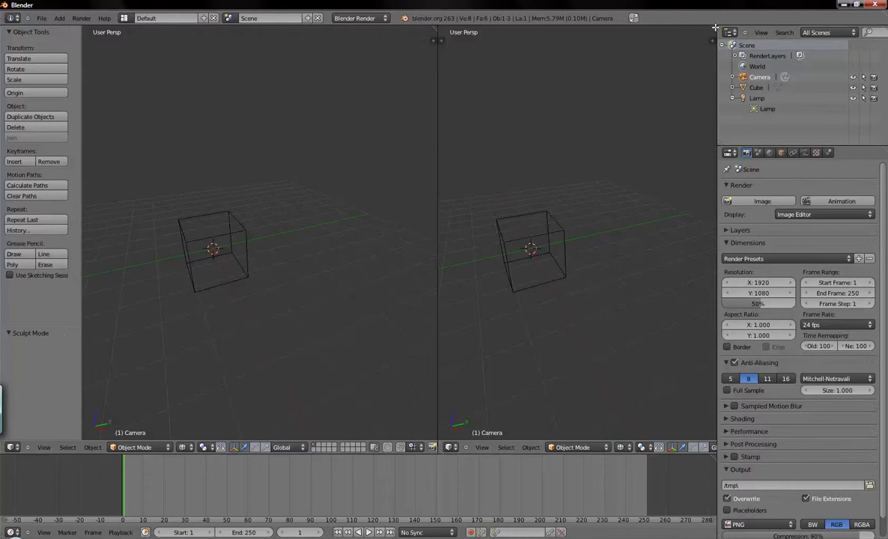
drag(715, 27, 527, 223)
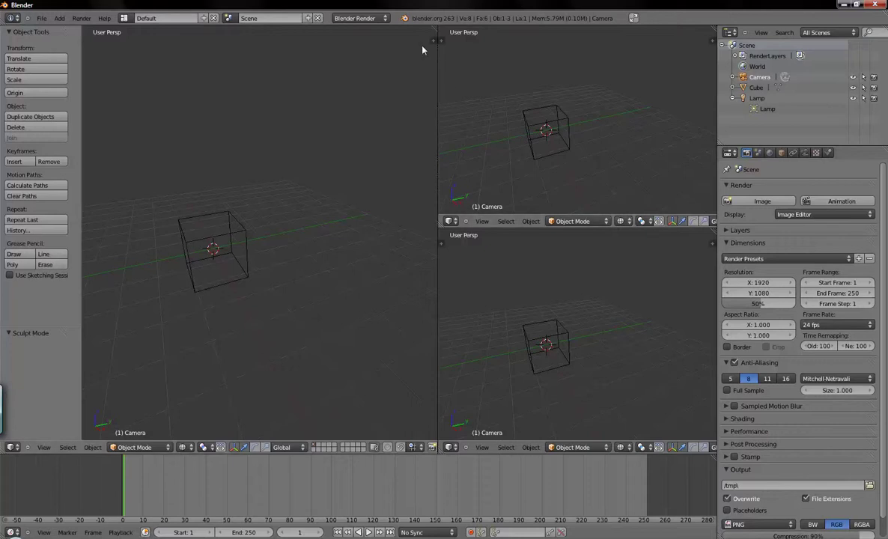
drag(435, 28, 412, 200)
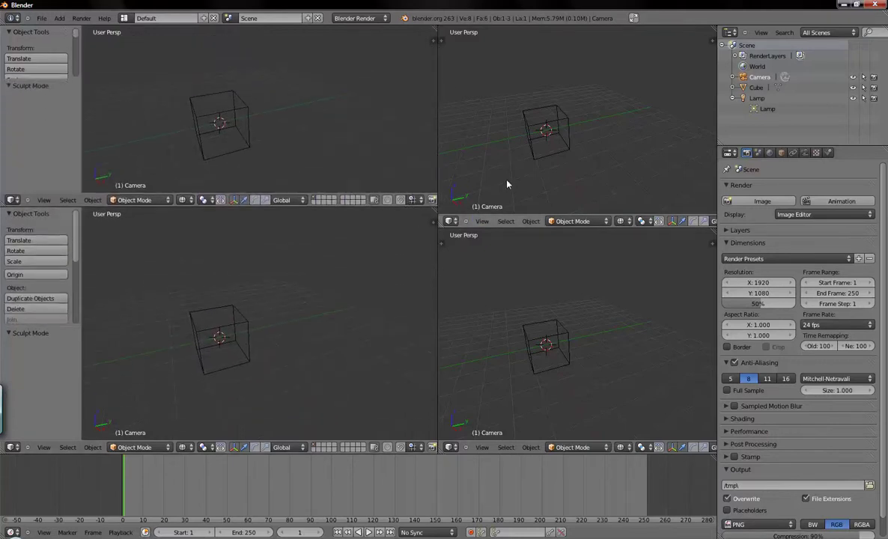
Show the upper-right pane as front orthographic and the lower-right pane as top view.
click(482, 220)
click(482, 220)
click(490, 287)
key(KP_5)
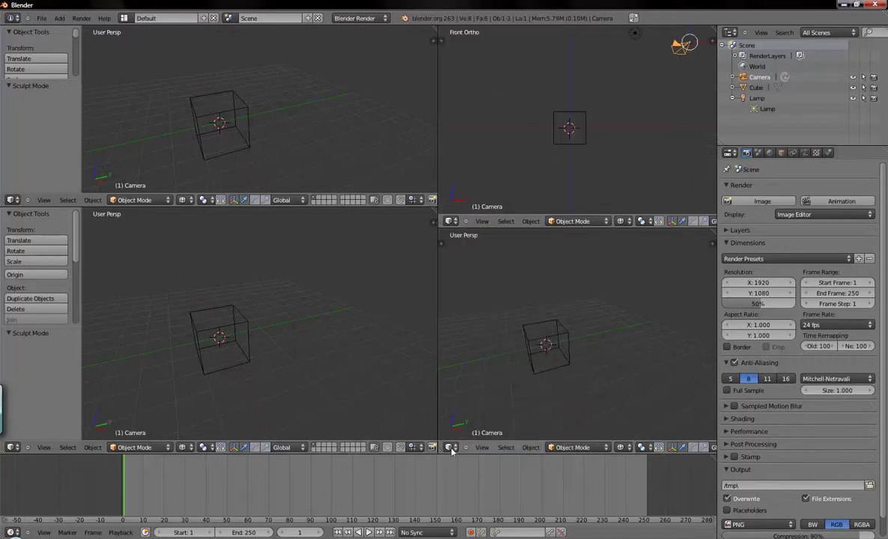
click(450, 447)
click(482, 447)
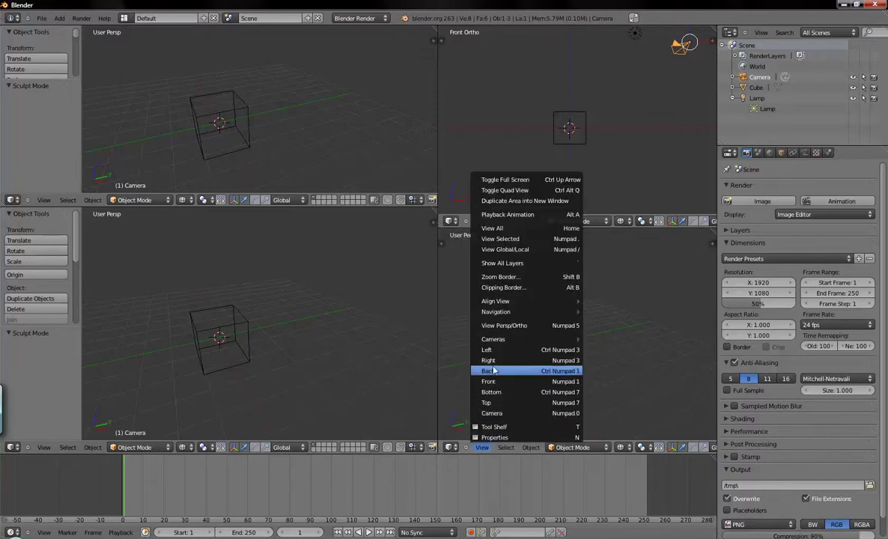
click(488, 403)
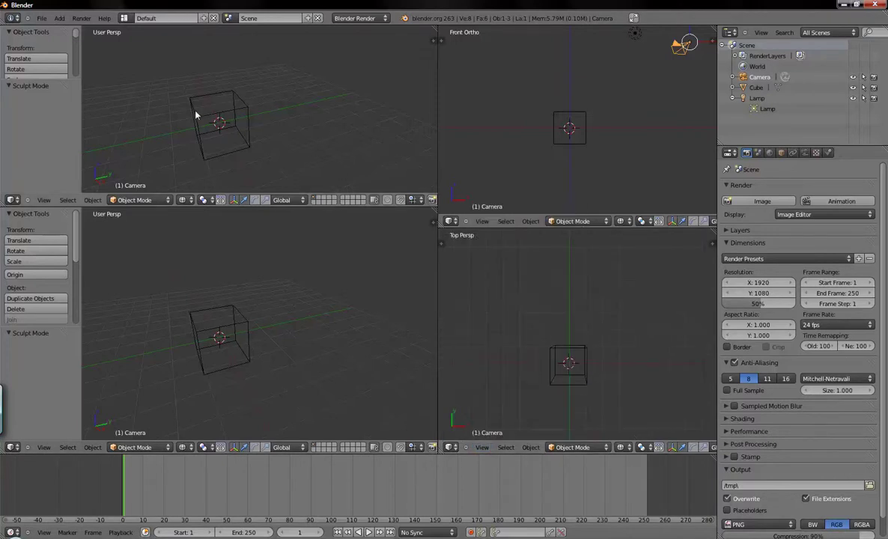
Select the Cube, enter Edit Mode and pick a single corner vertex.
right_click(242, 110)
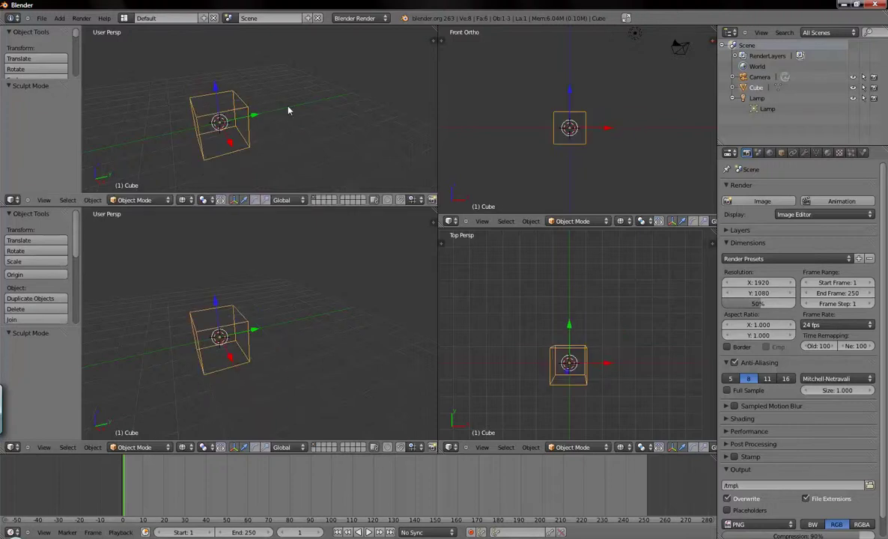
key(Tab)
key(g)
right_click(250, 111)
right_click(248, 108)
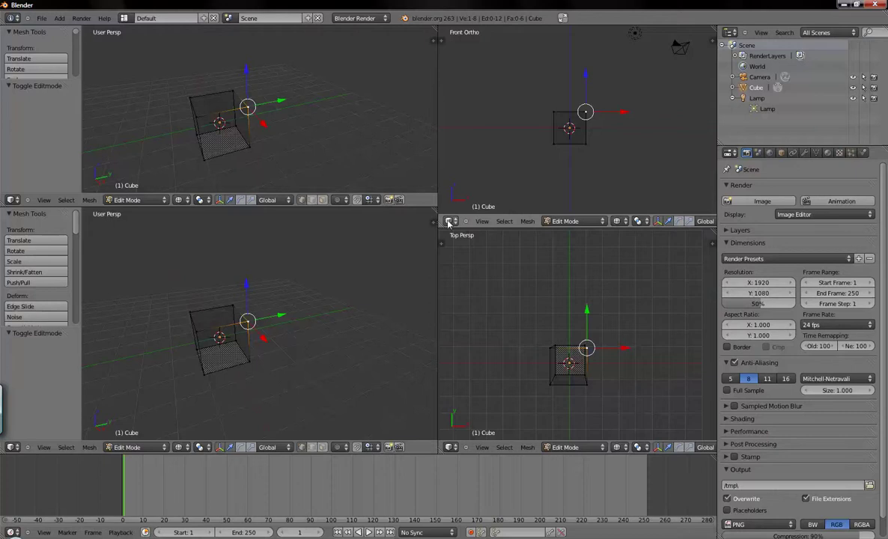
click(450, 221)
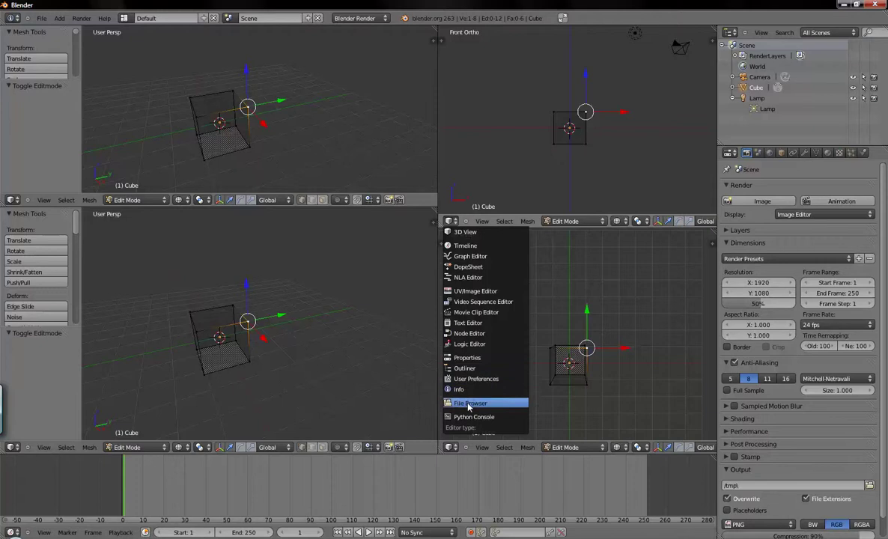
click(473, 291)
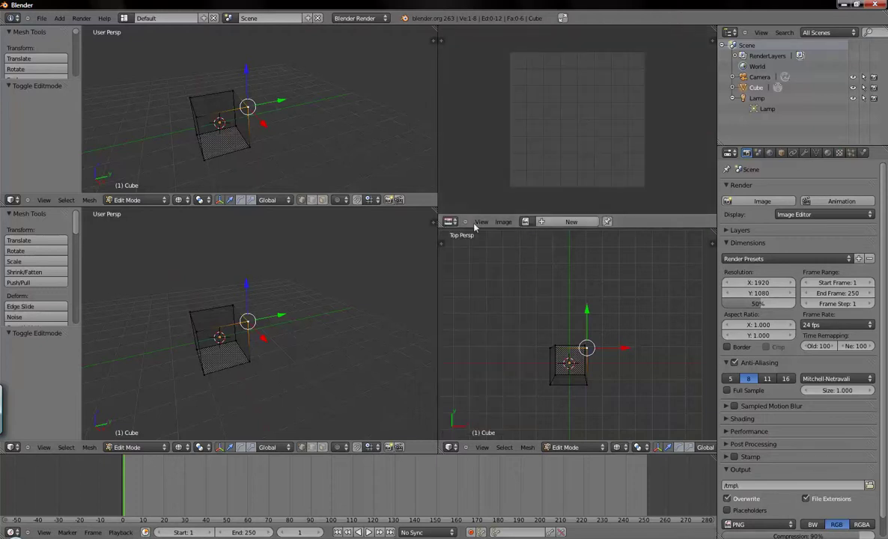
click(451, 221)
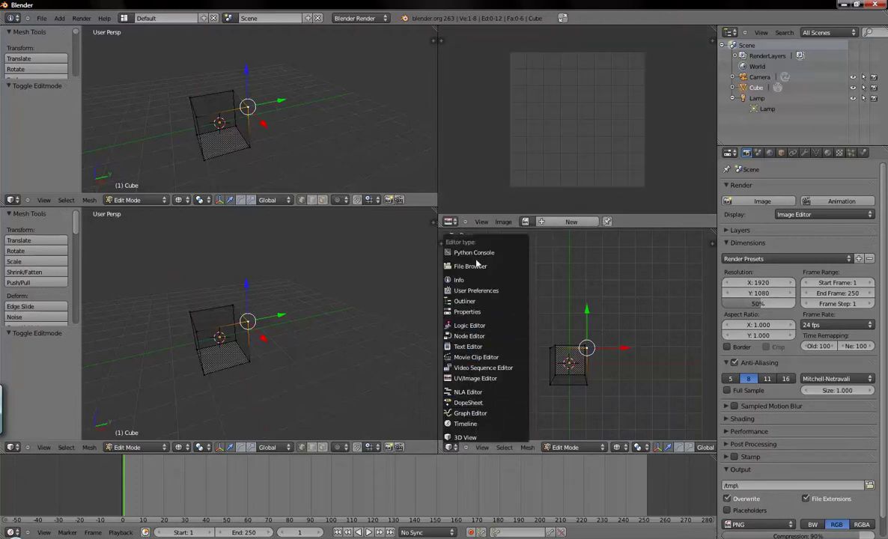
click(473, 291)
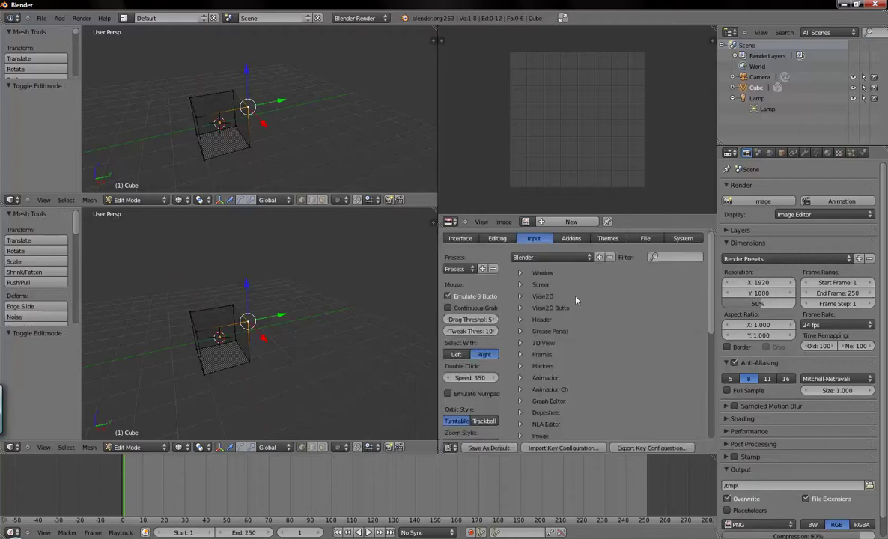
click(450, 448)
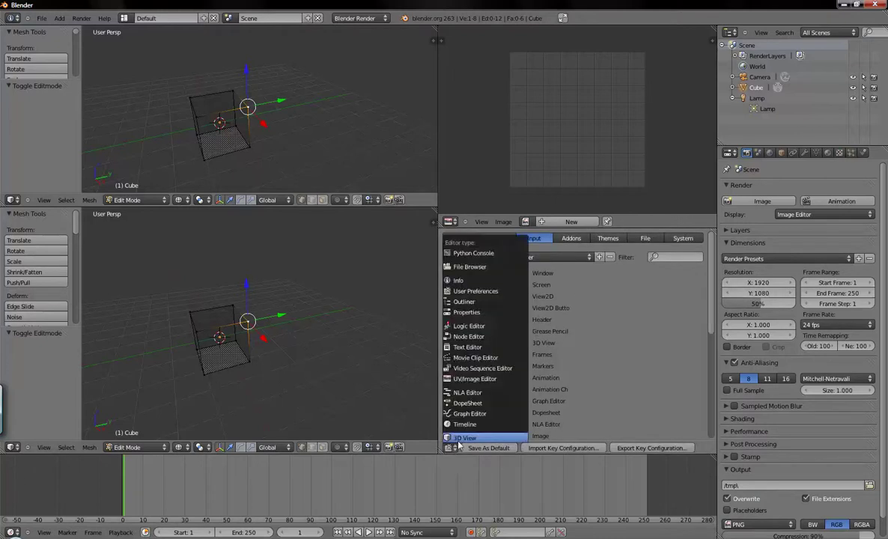
click(459, 437)
click(450, 222)
key(Escape)
click(450, 222)
click(454, 232)
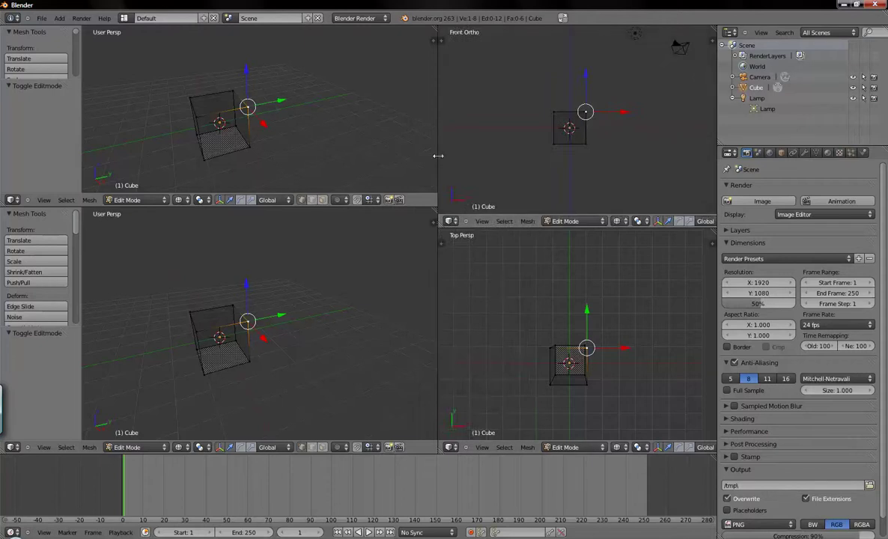
Drag the vertical divider right, back left, then settle it slightly right of centre.
drag(438, 156, 717, 137)
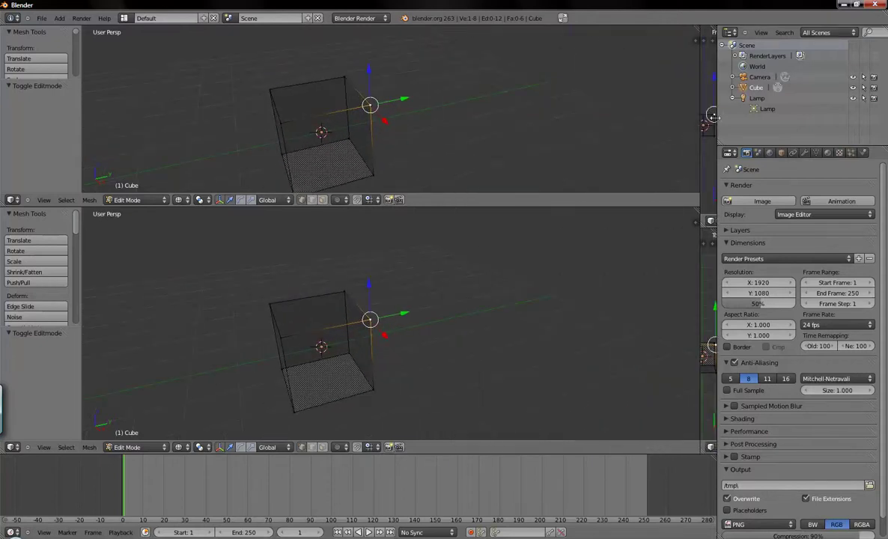
drag(679, 104, 593, 85)
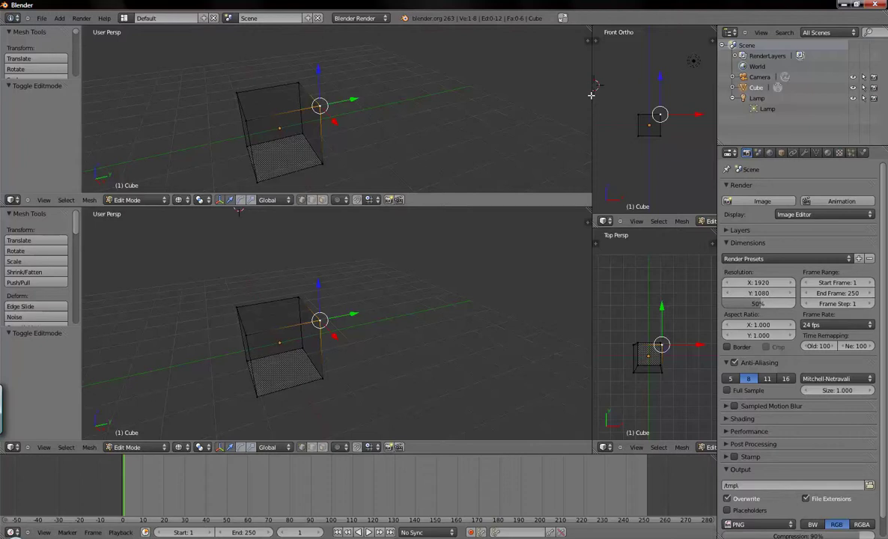
drag(591, 95, 458, 111)
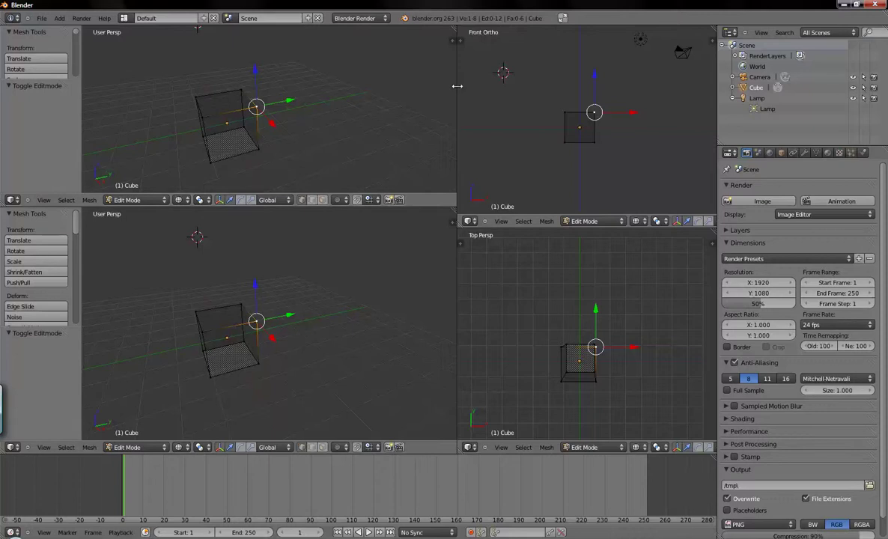
Join the two left views into one tall perspective view.
right_click(458, 87)
click(434, 98)
right_click(423, 207)
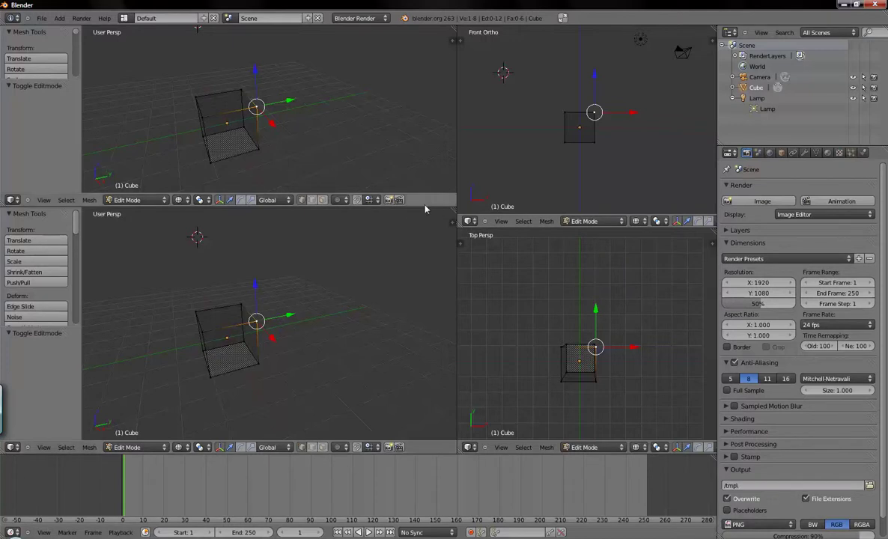
click(427, 208)
right_click(427, 207)
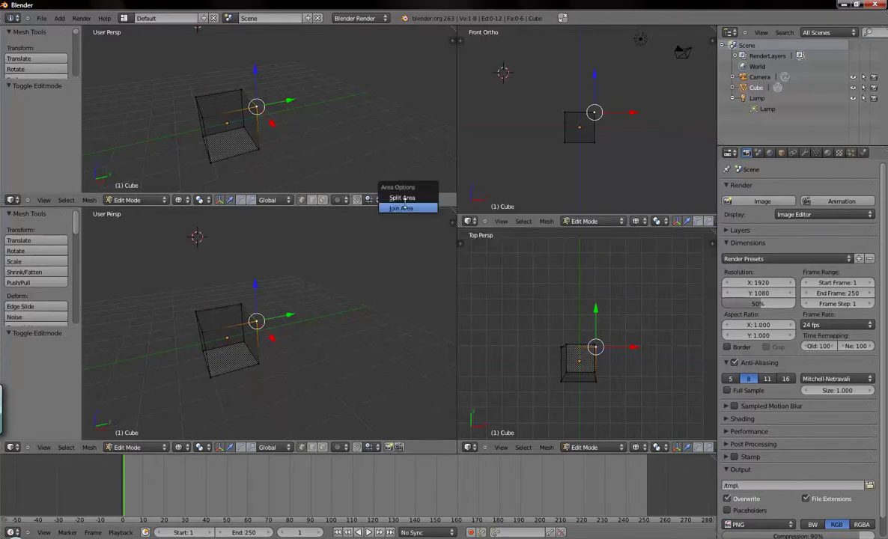
click(402, 208)
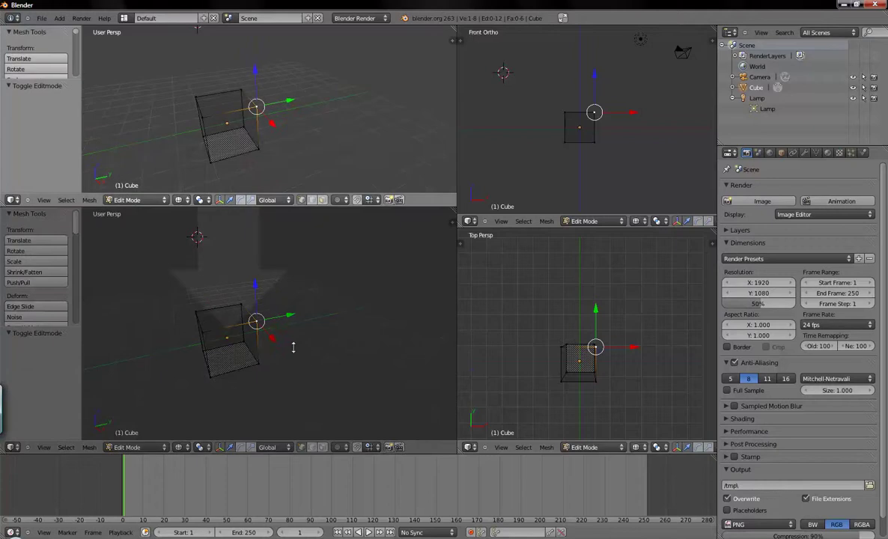
click(312, 345)
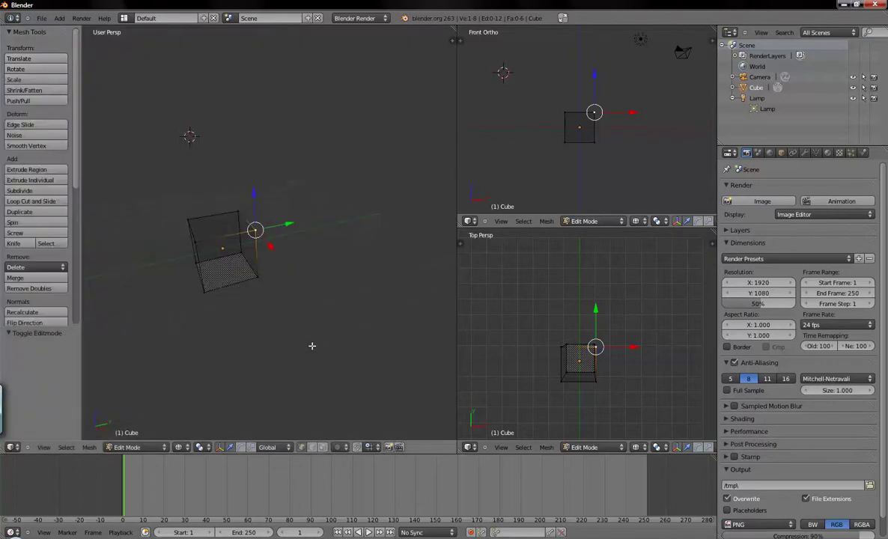
Join the Front view into the Top view, then Top into the perspective view.
right_click(454, 145)
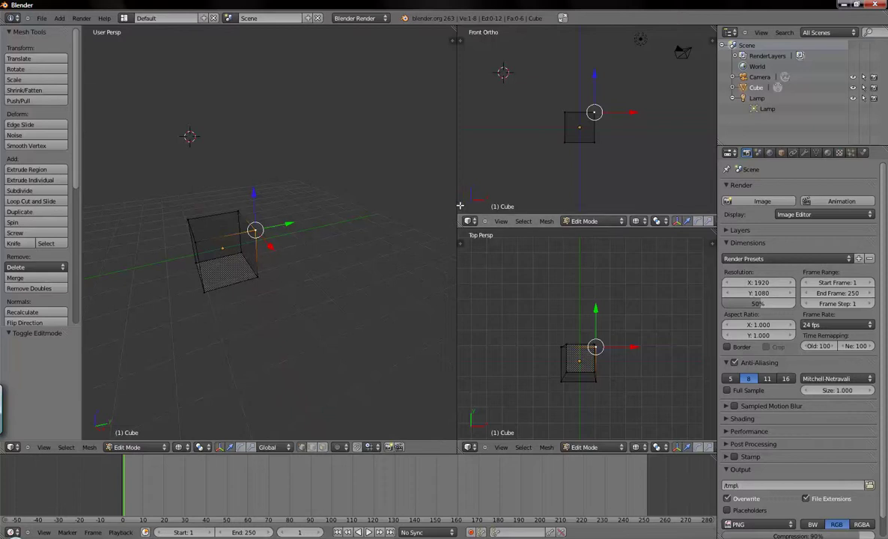
right_click(509, 229)
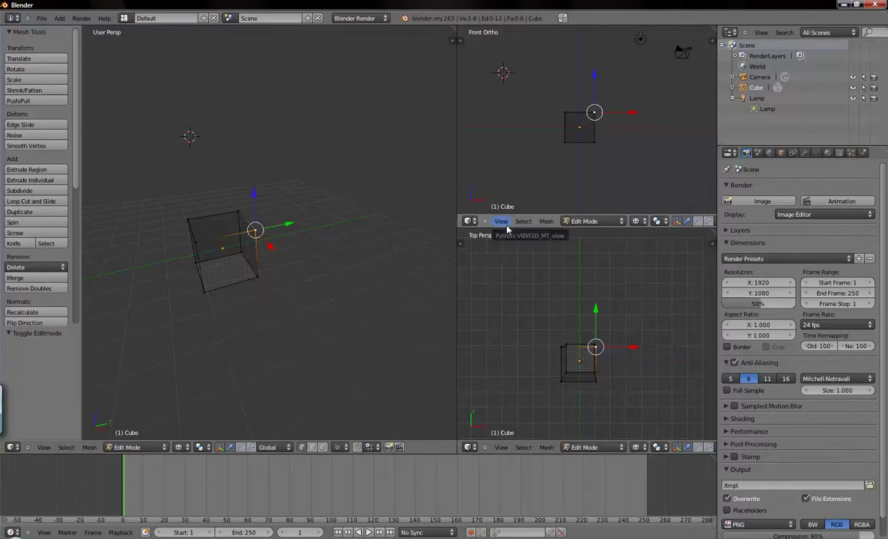
click(509, 229)
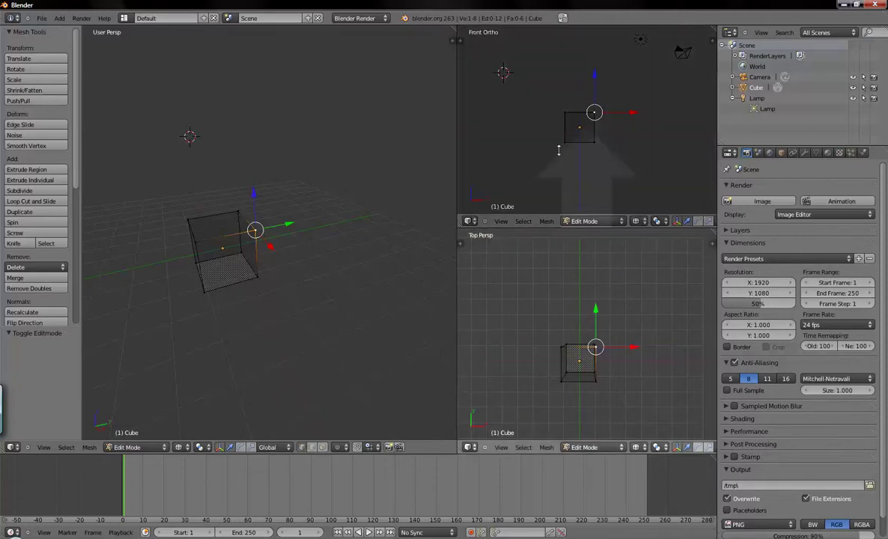
click(517, 146)
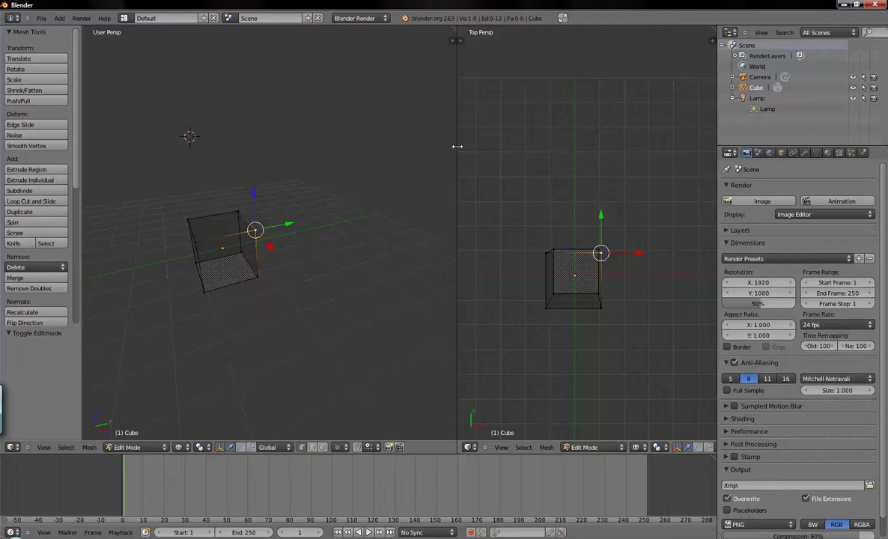
right_click(457, 146)
click(454, 148)
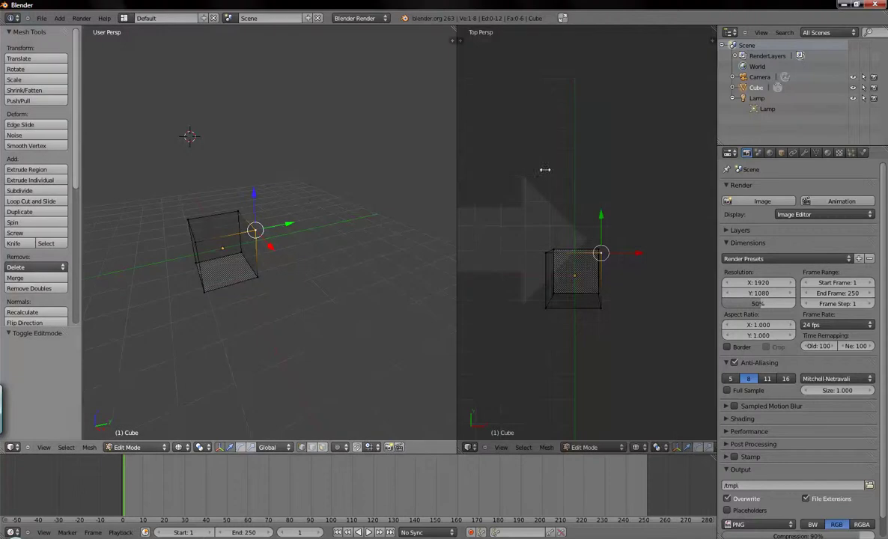
click(545, 170)
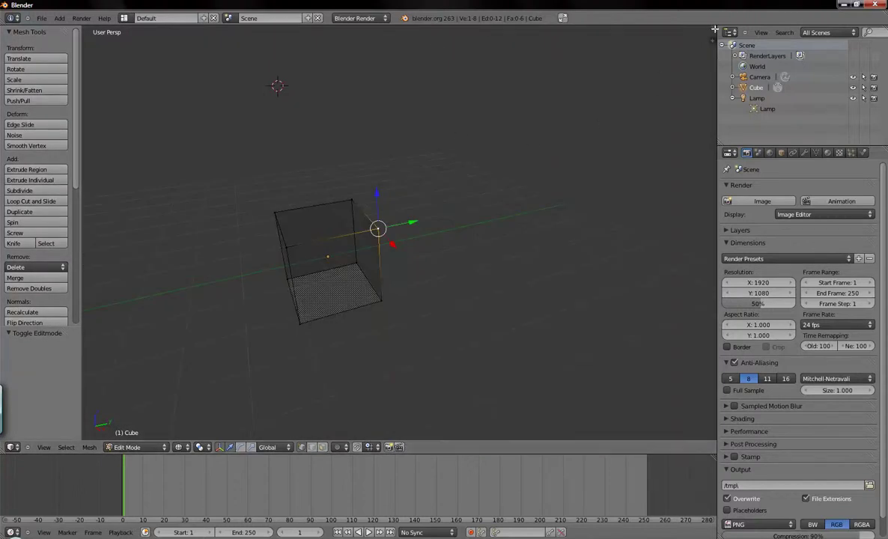
Split off a thin right-hand view, then join it back into the main view.
drag(696, 46, 458, 186)
drag(537, 173, 713, 174)
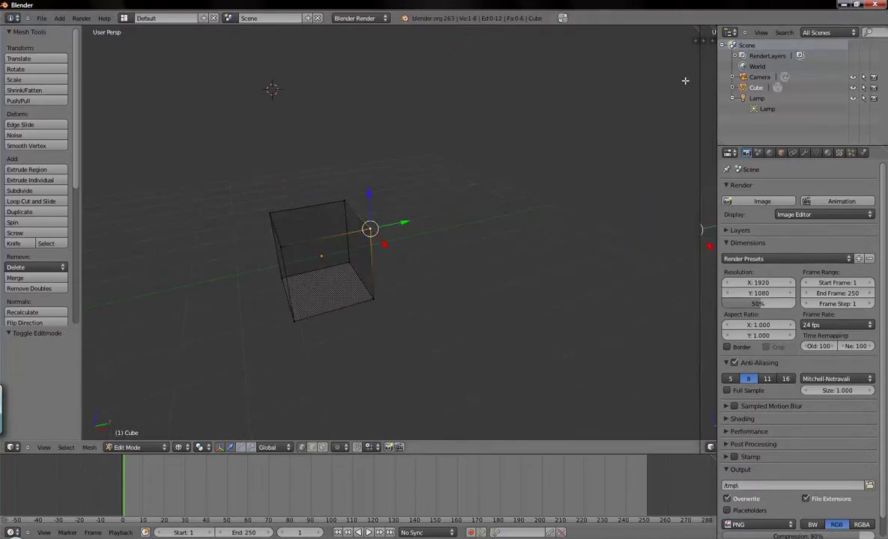
right_click(701, 95)
click(701, 95)
click(707, 97)
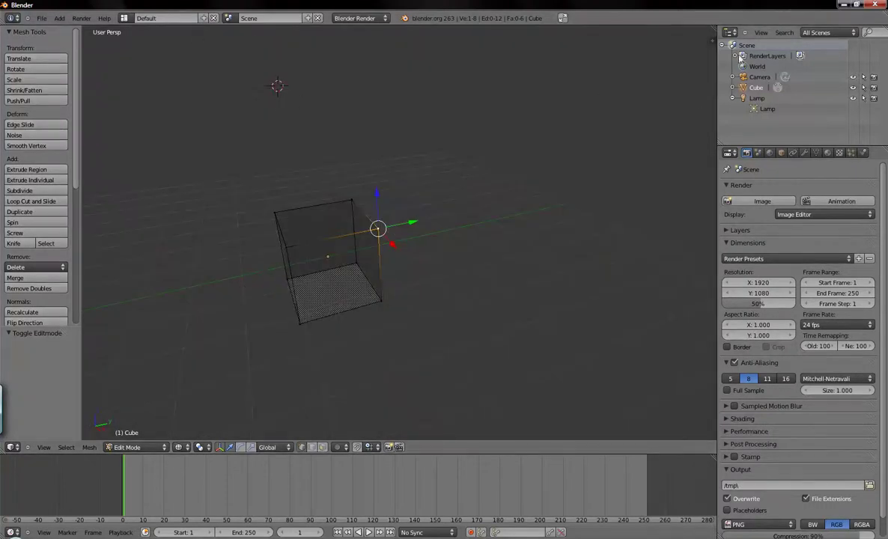
Save the single-view layout with File > Save User Settings.
key(g)
key(Escape)
click(42, 18)
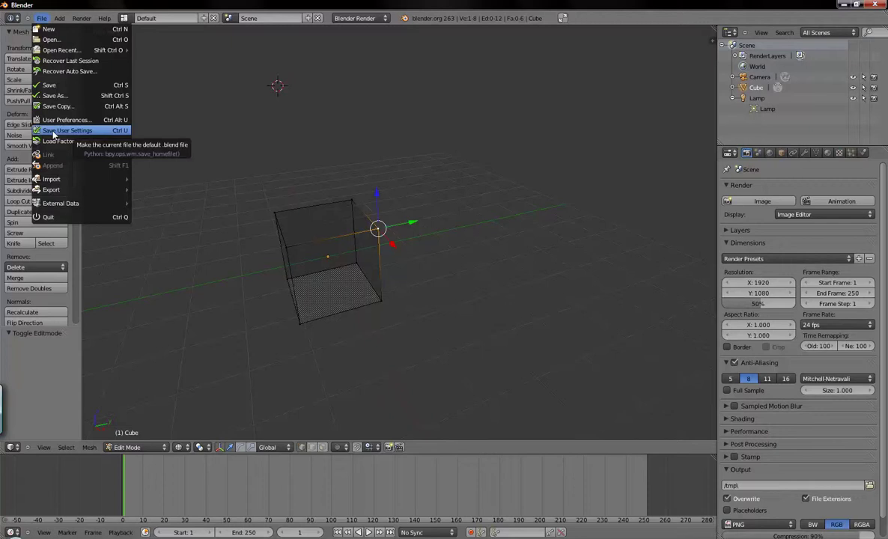
click(54, 132)
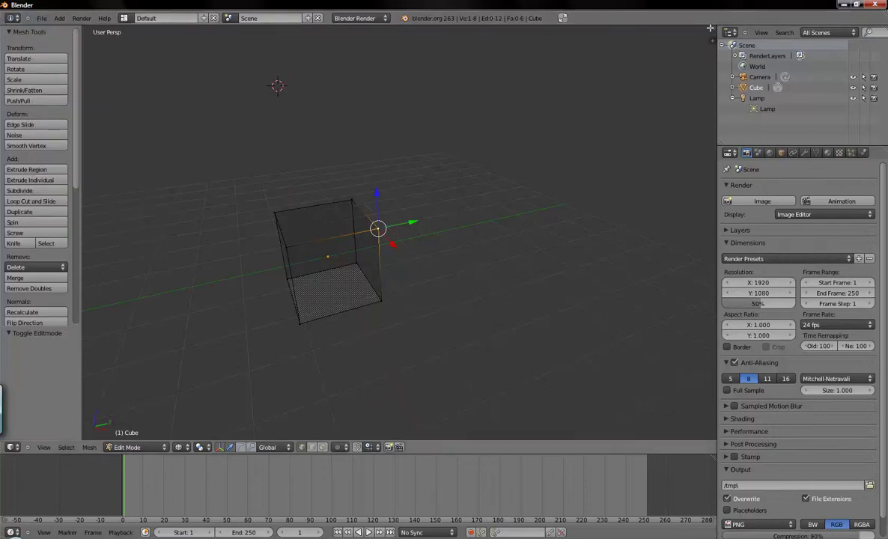
Split into a large left view and two stacked right views, then Save User Settings.
drag(692, 32, 432, 33)
drag(717, 26, 711, 236)
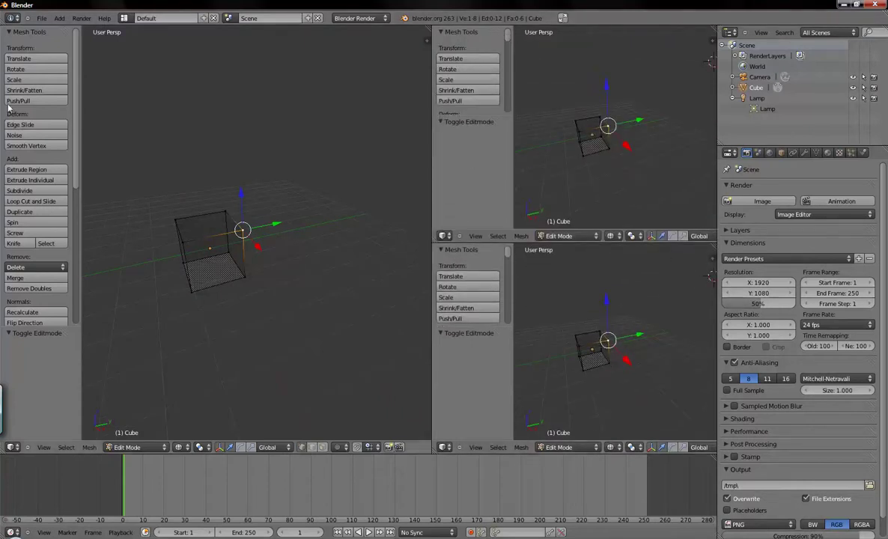
click(41, 18)
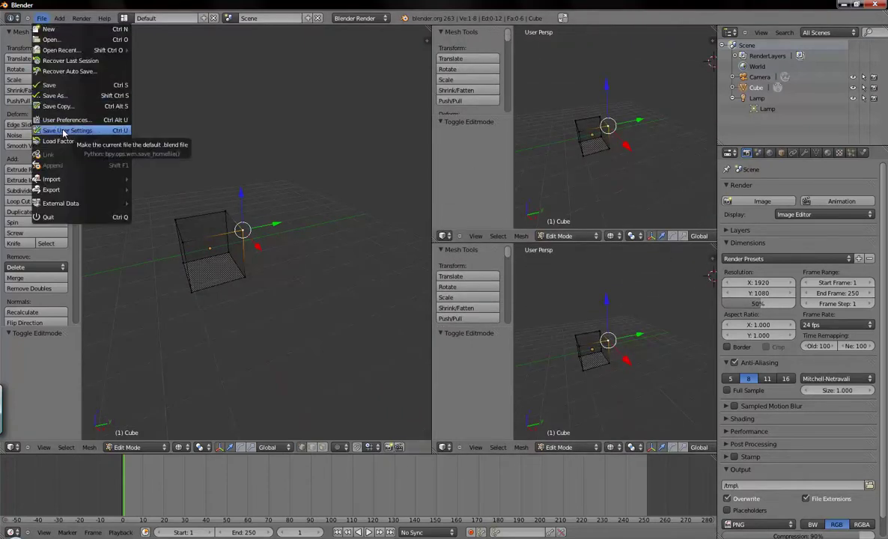
click(64, 131)
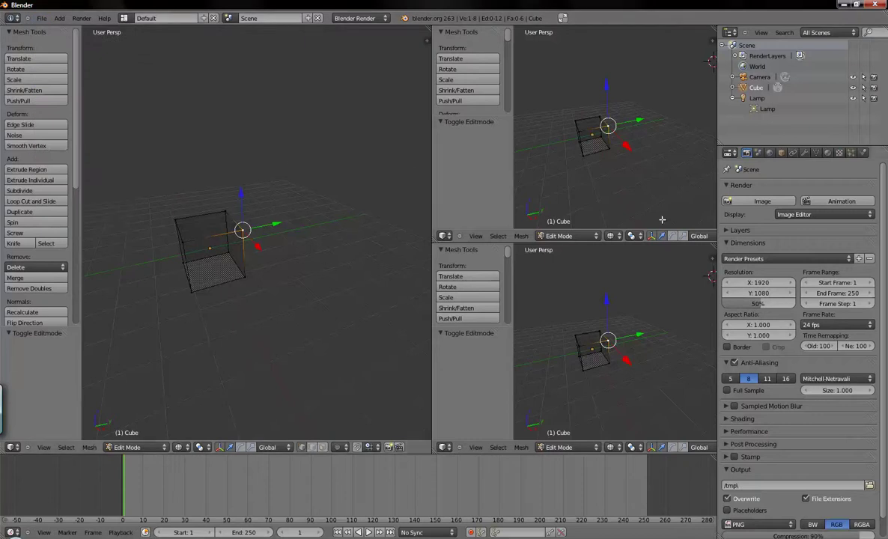
Select one cube vertex and move it to a spot above the cube.
key(g)
right_click(140, 274)
right_click(181, 241)
key(g)
right_click(310, 283)
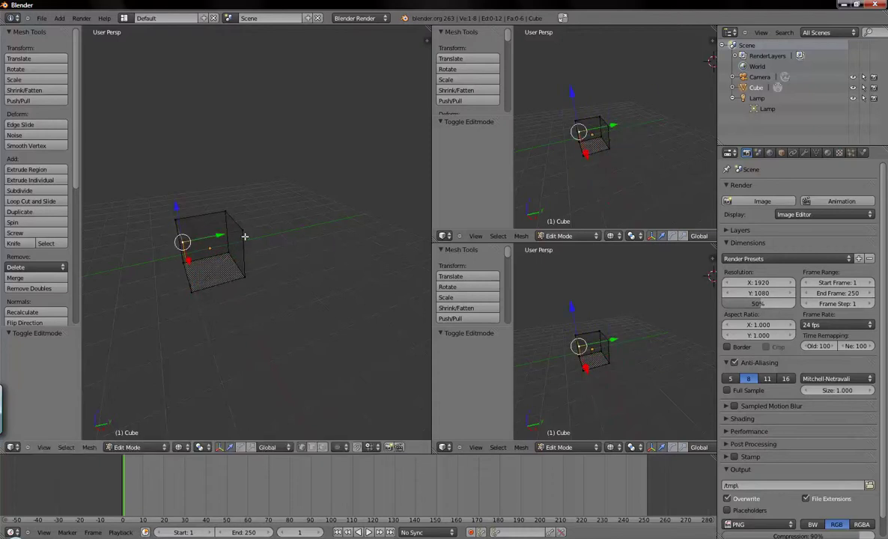
key(g)
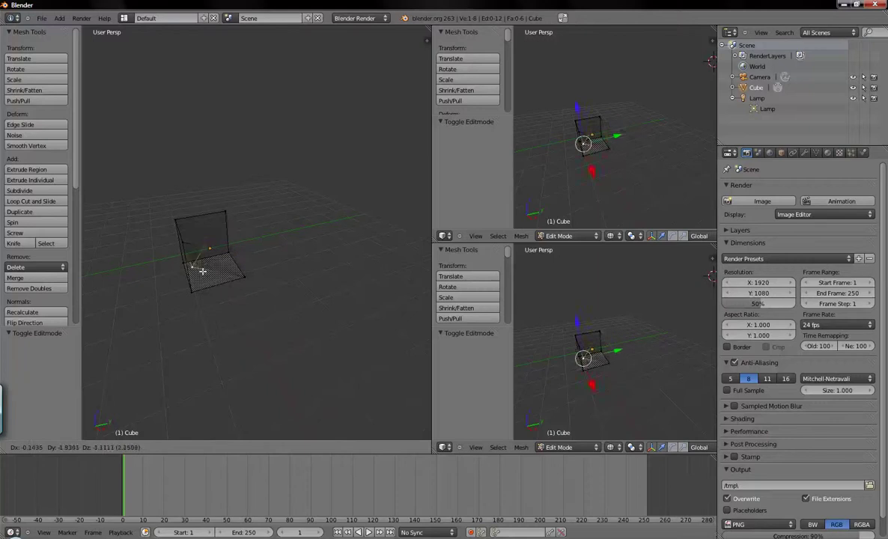
click(236, 221)
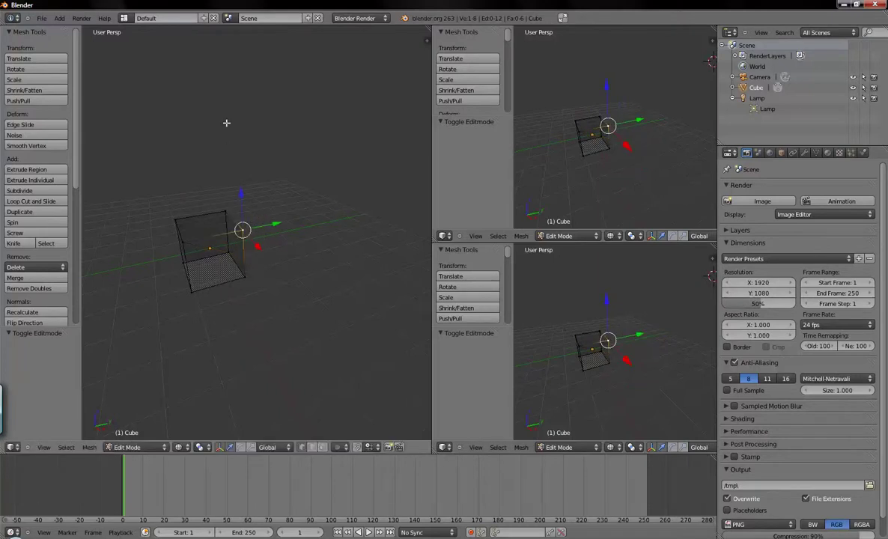
click(13, 17)
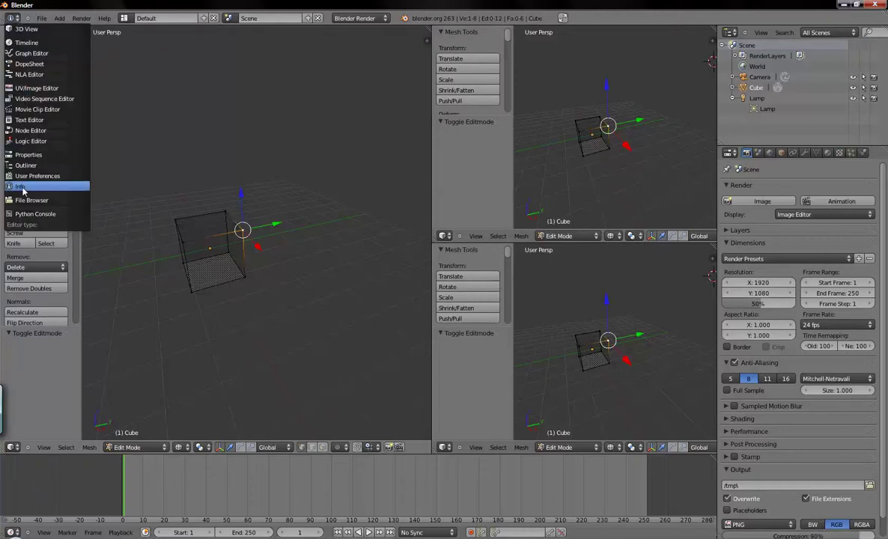
click(30, 27)
click(43, 19)
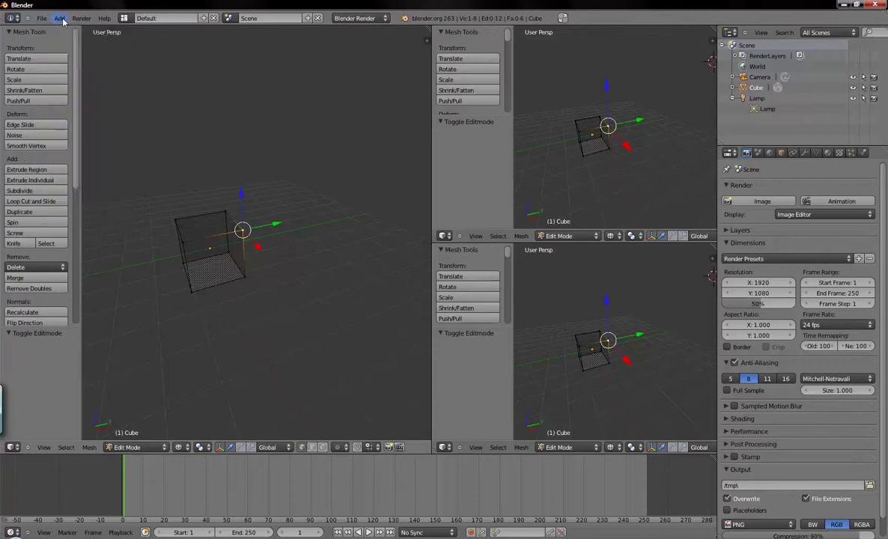
click(61, 18)
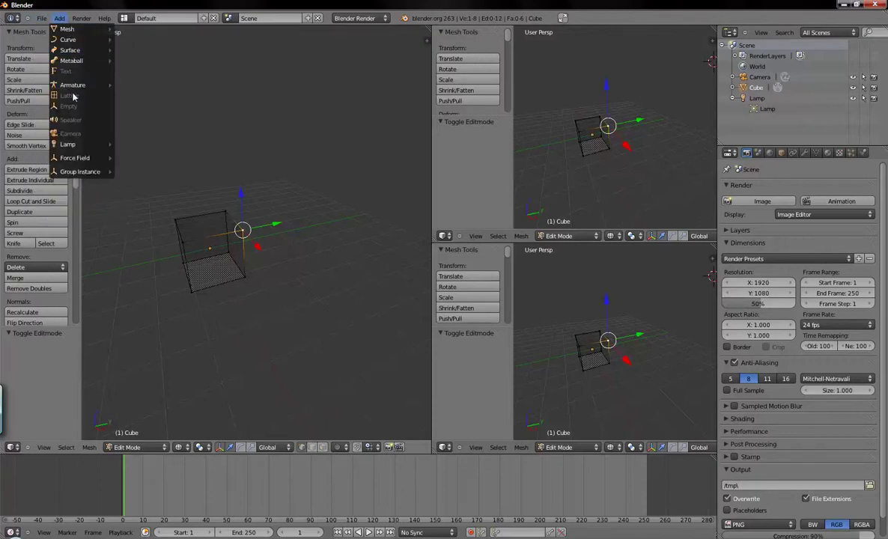
click(69, 18)
click(103, 18)
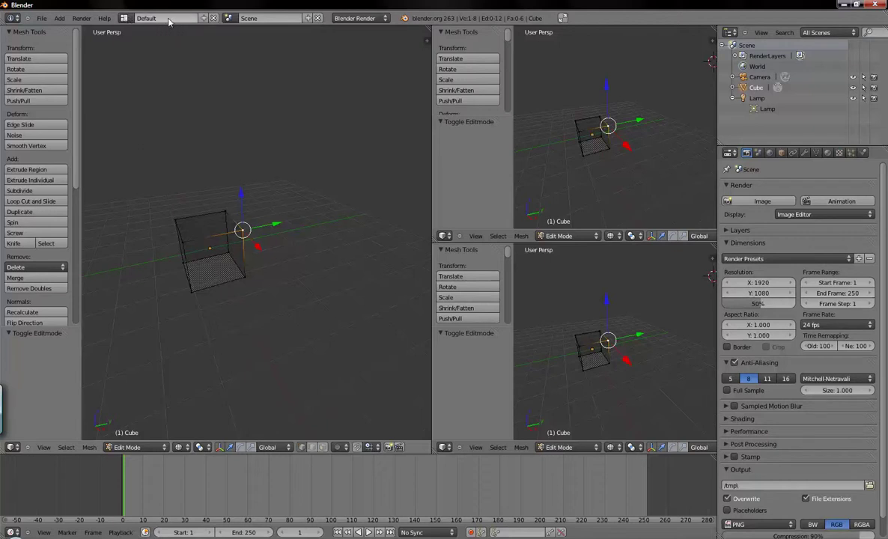
Pick Animation, Compositing, then Game Logic from the screen layout list, finishing on Default.
click(125, 18)
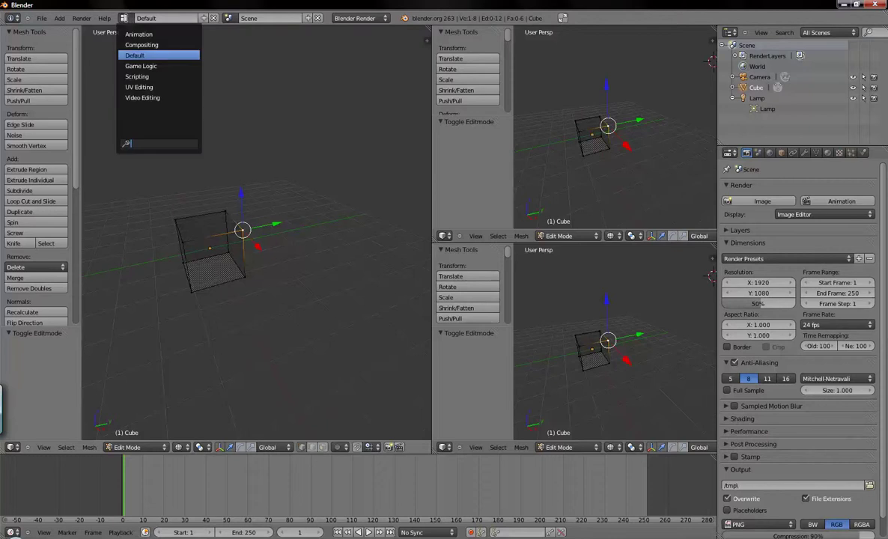
click(140, 56)
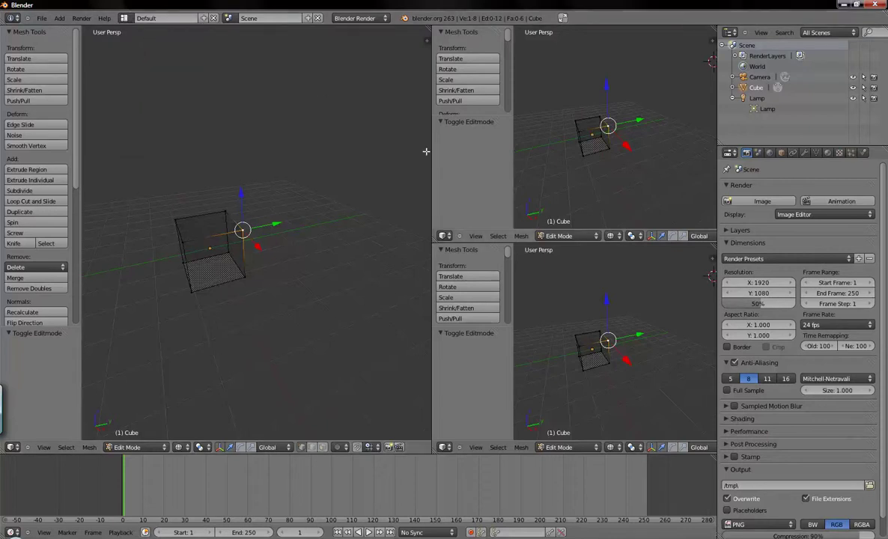
click(125, 18)
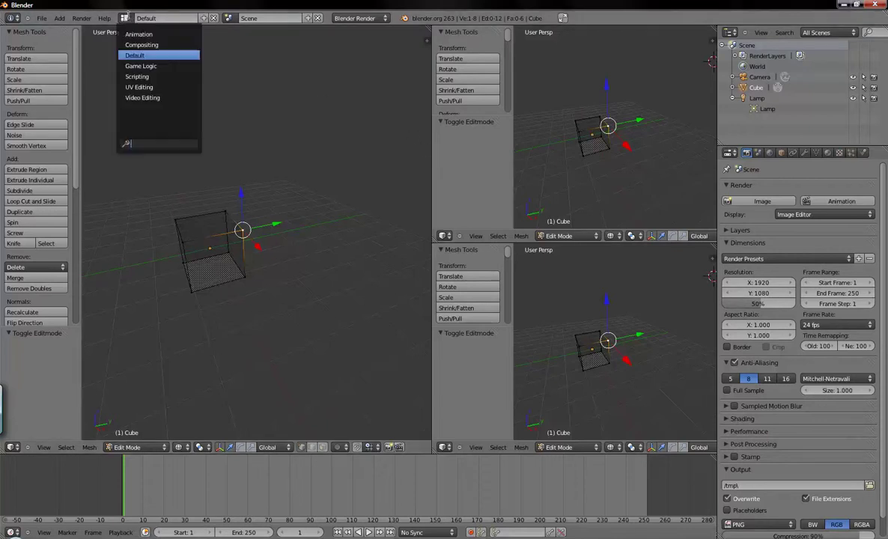
click(128, 34)
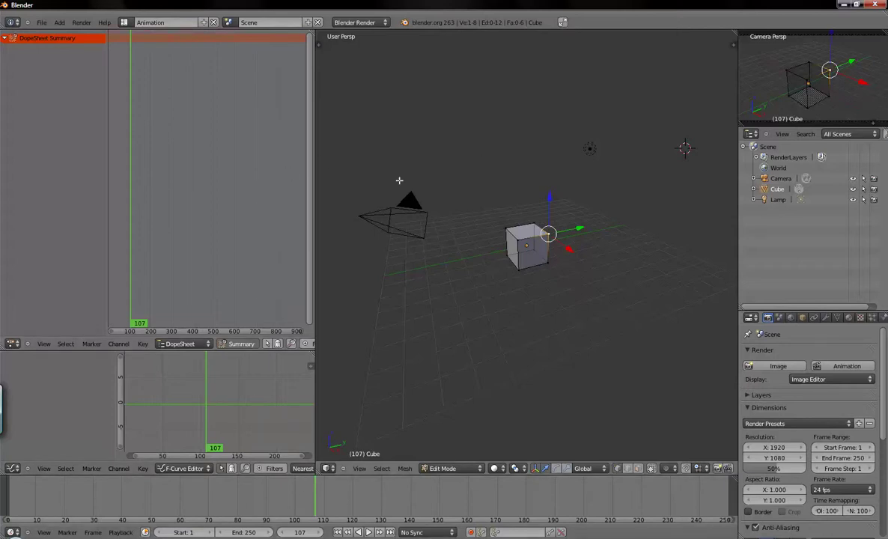
click(124, 21)
click(125, 49)
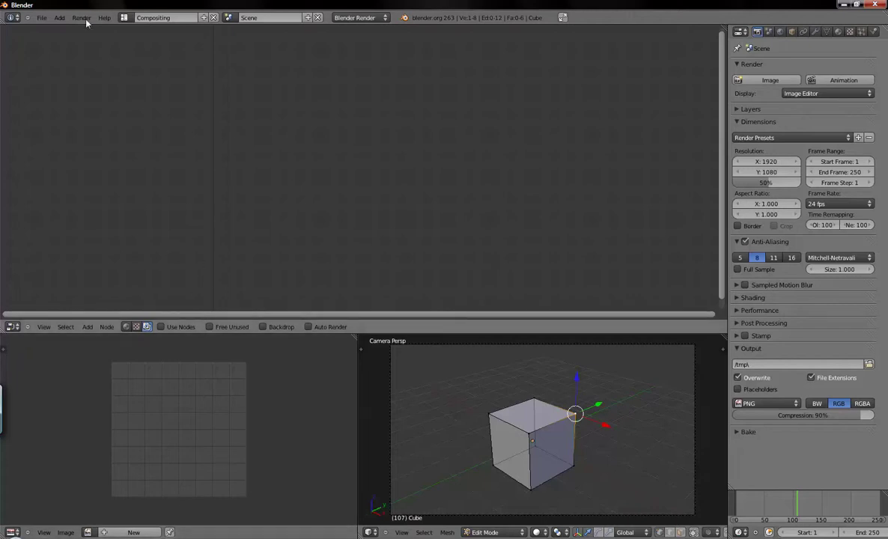
click(124, 18)
click(119, 64)
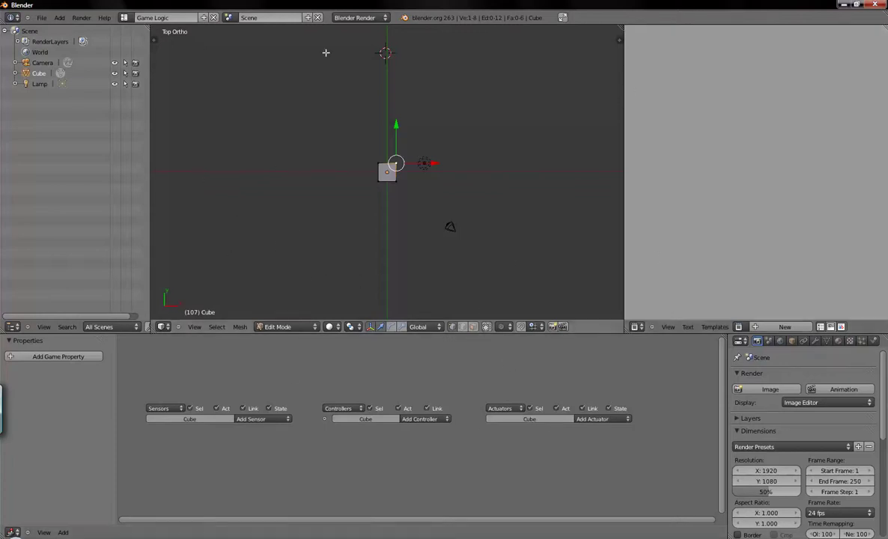
click(125, 17)
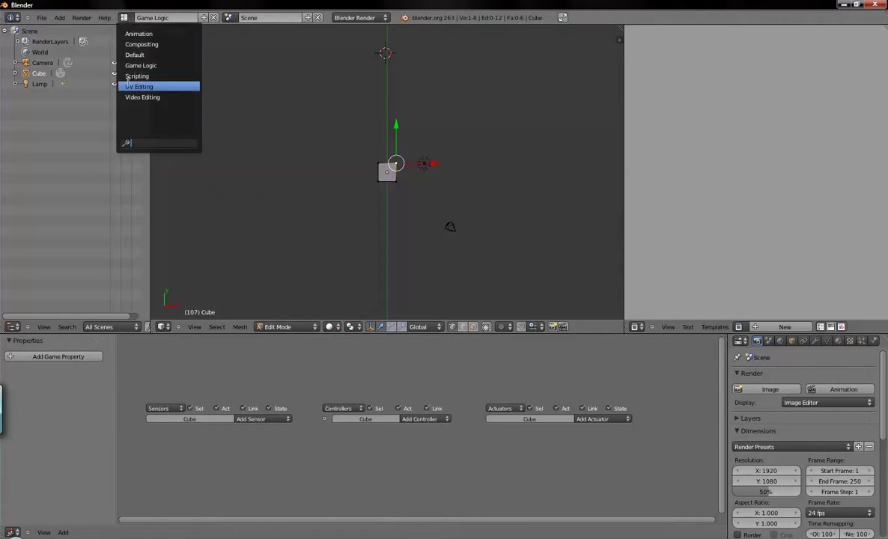
click(135, 54)
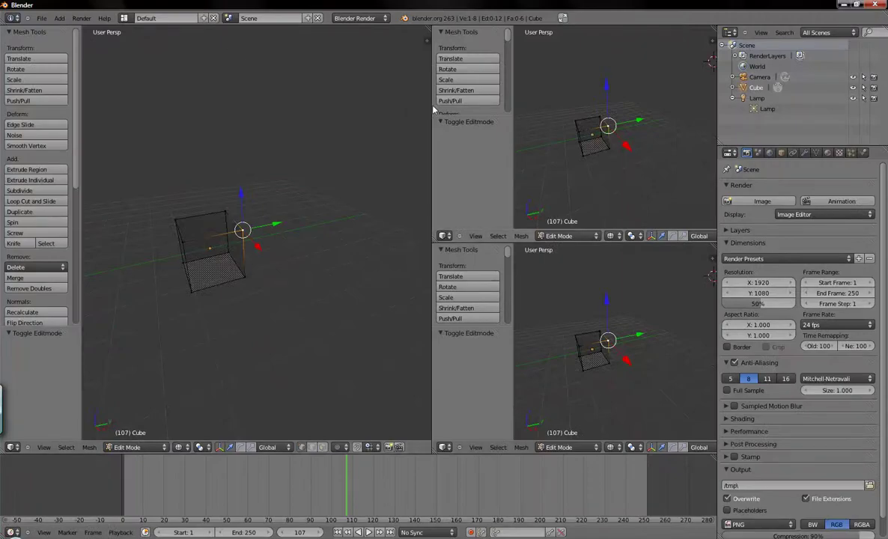